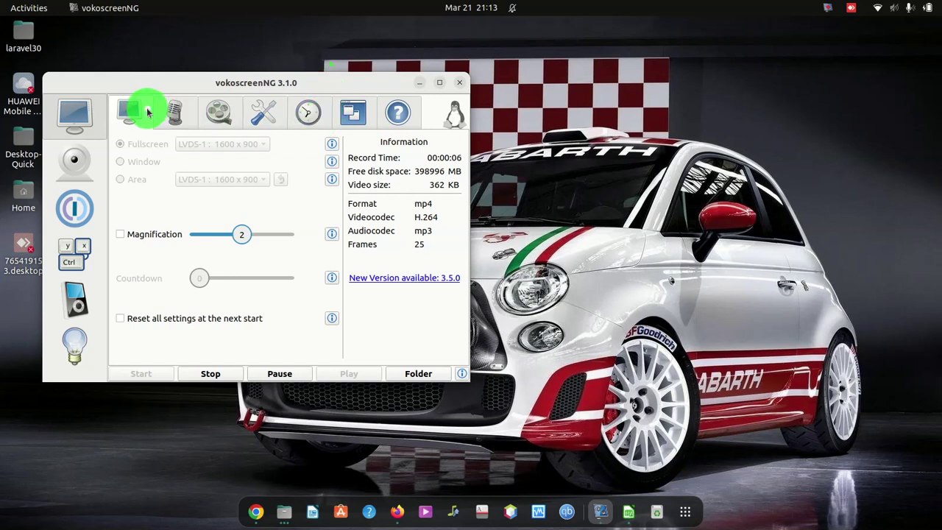
Show vokoscreenNG's audio (microphone) settings and move the recorder window to the lower centre.
click(168, 119)
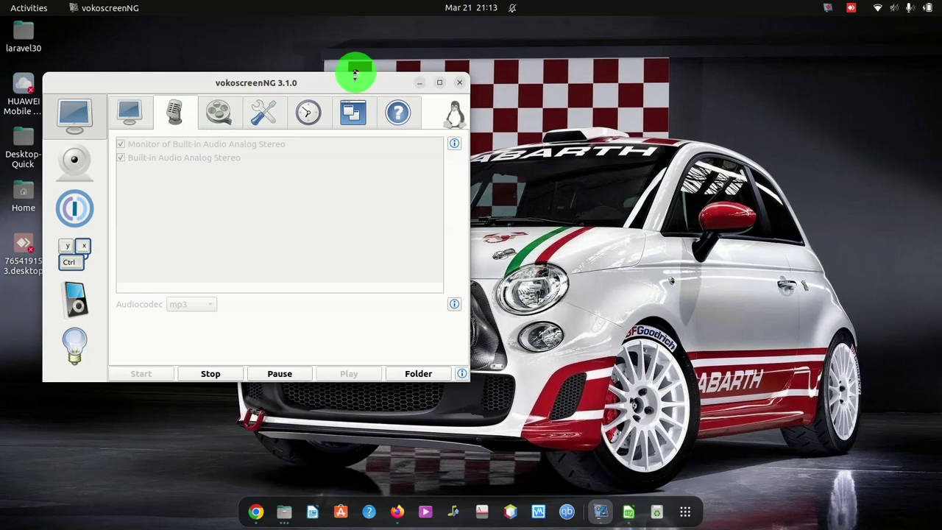
drag(295, 76, 615, 233)
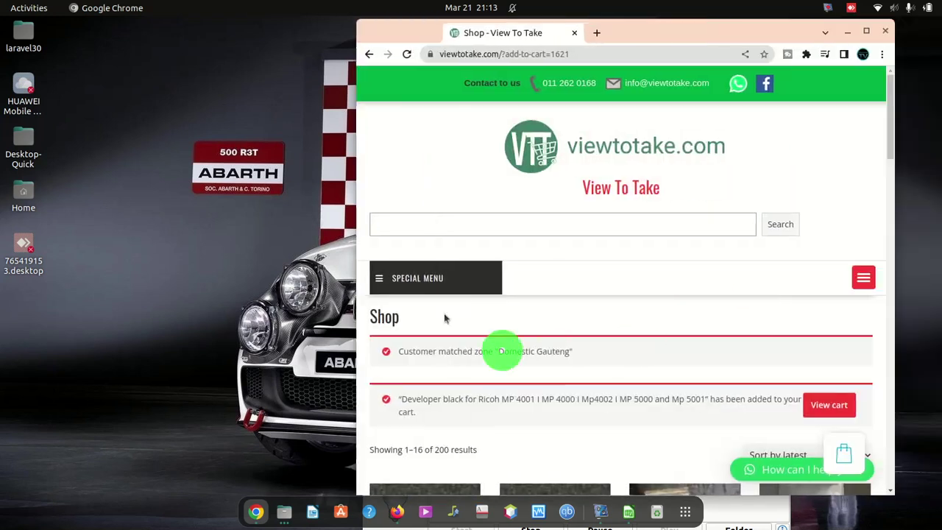
Maximize the Chrome shop window, reload the viewtotake.com home page and check the cart panel.
drag(534, 22, 284, 5)
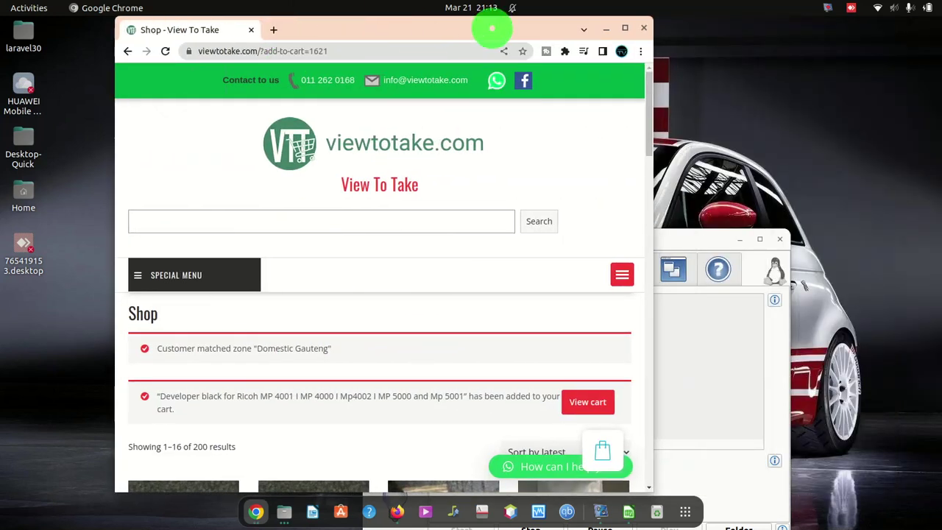
click(623, 29)
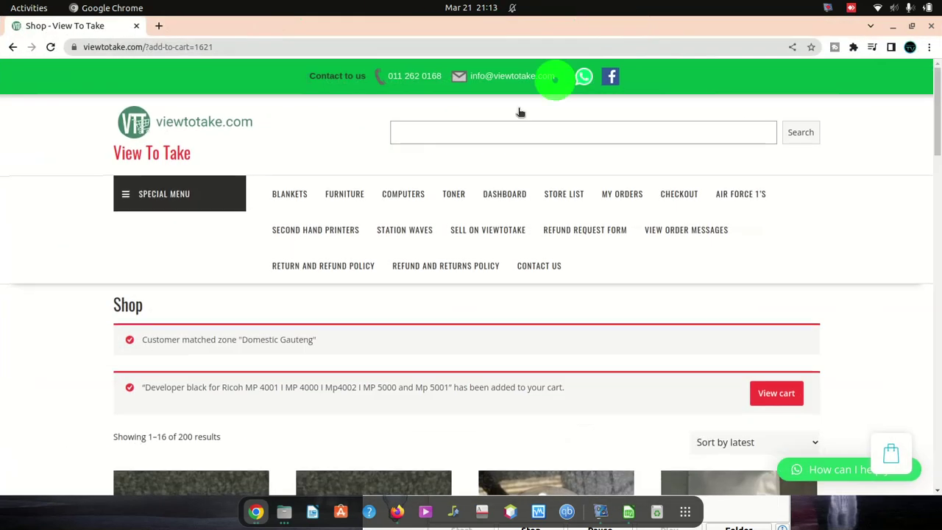
click(171, 136)
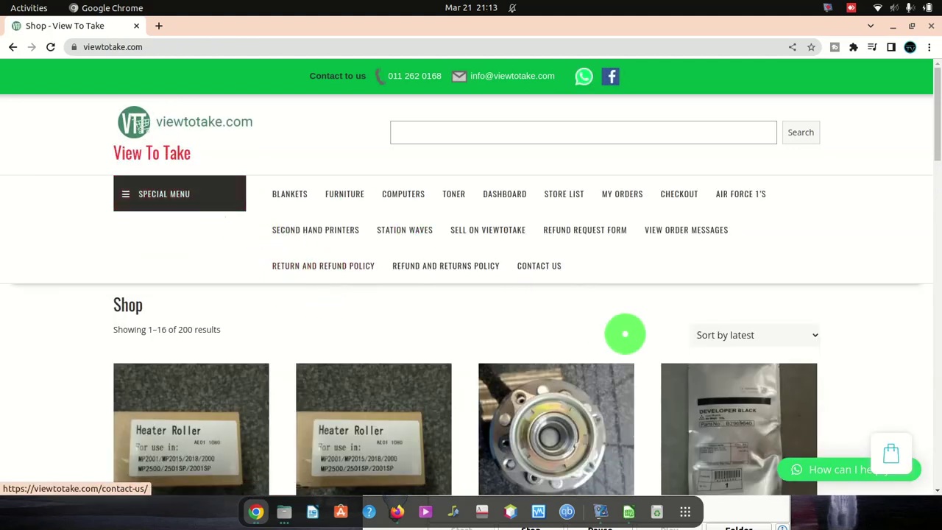
scroll(626, 334, down, 2)
scroll(813, 411, down, 3)
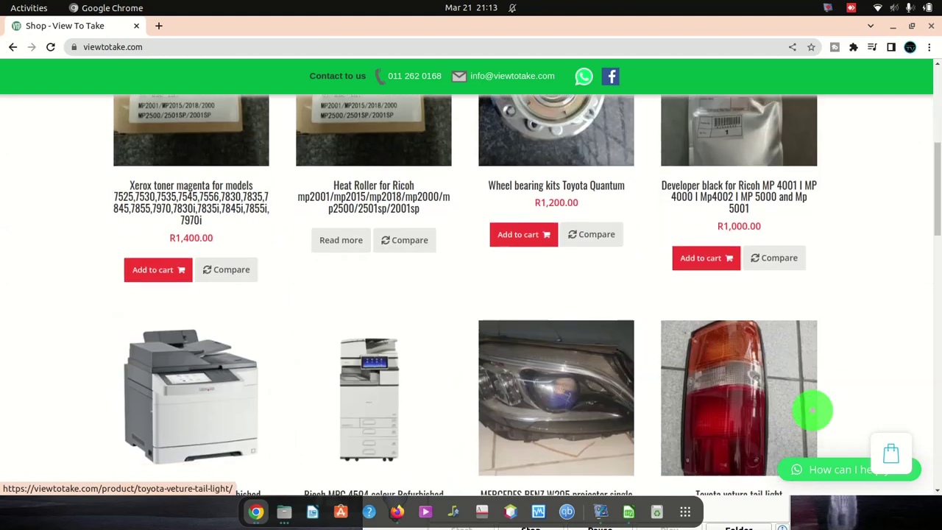
click(900, 465)
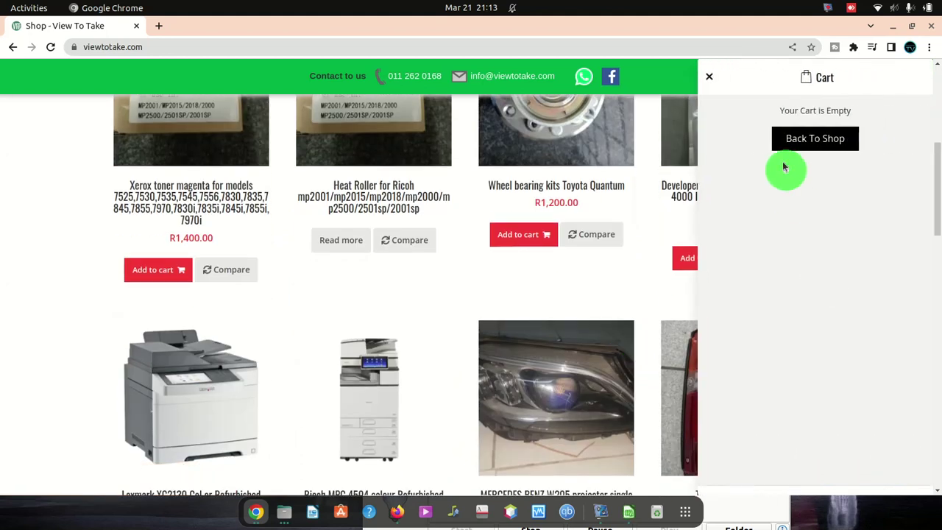
click(451, 301)
Add the Wheel bearing kits Toyota Quantum to the cart and check the cart panel.
click(500, 238)
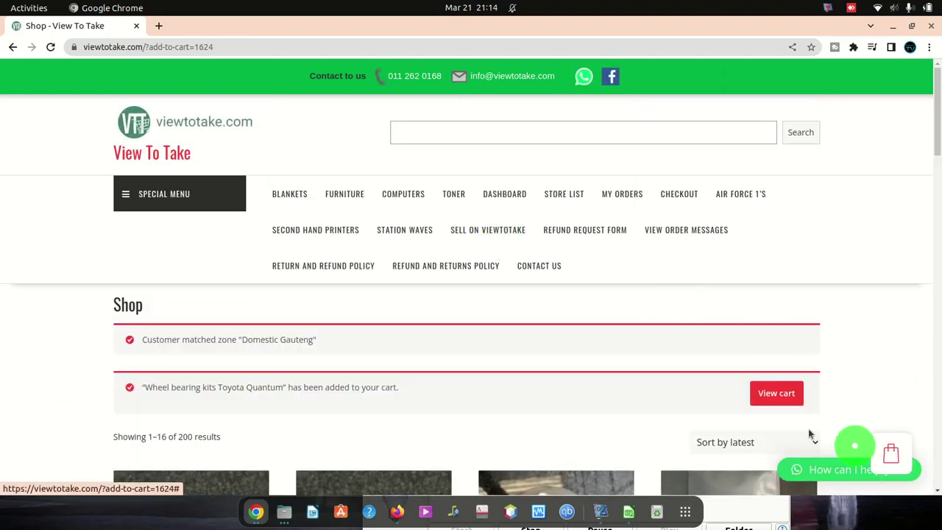
scroll(358, 392, down, 3)
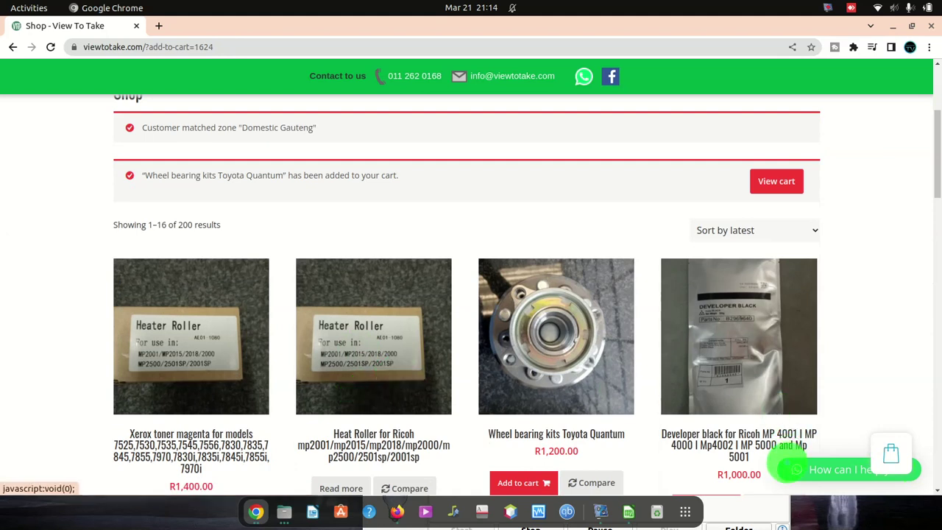
click(879, 457)
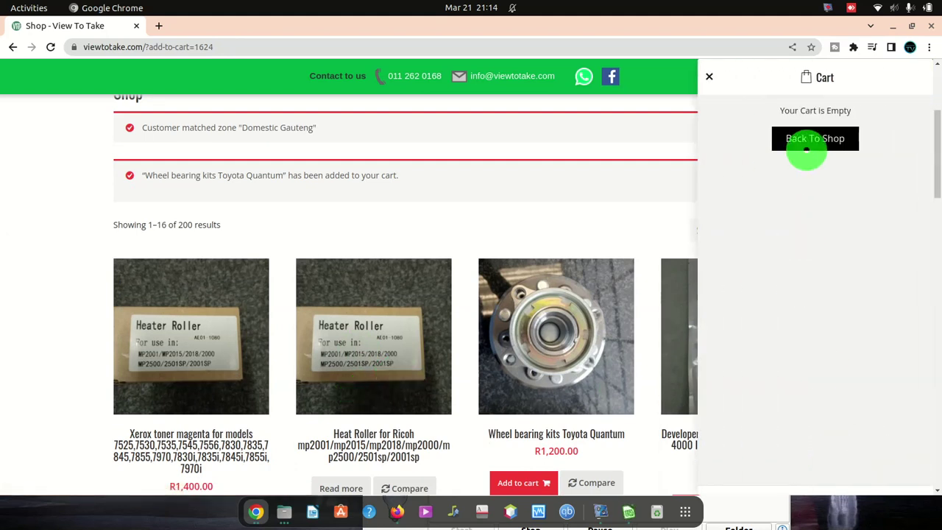
click(515, 231)
Add the MERCEDES BENZ W205 headlights to the cart and check the cart panel.
scroll(542, 376, down, 5)
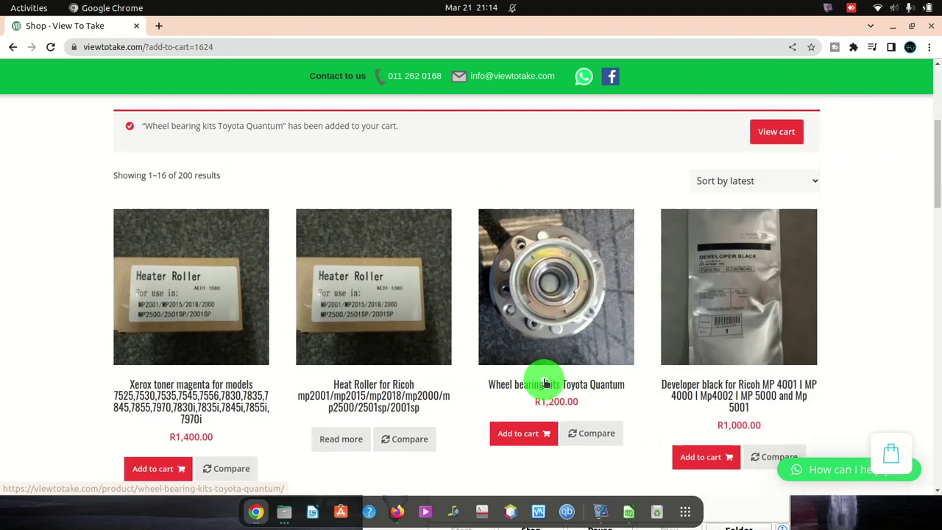
click(530, 315)
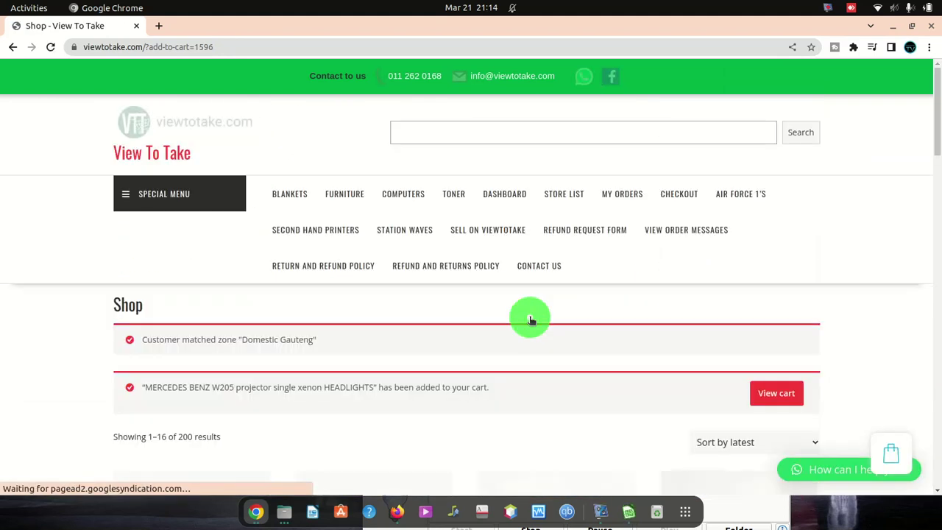
scroll(892, 414, down, 2)
click(899, 452)
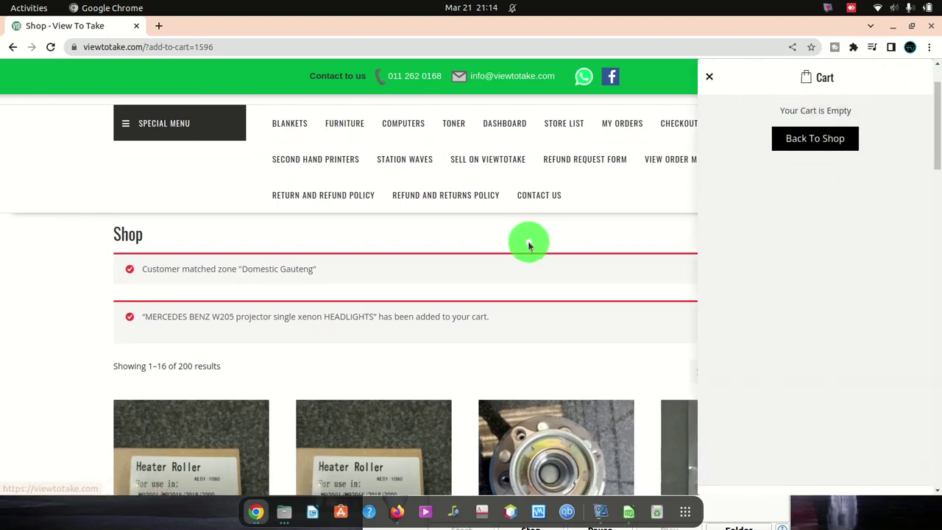
click(529, 244)
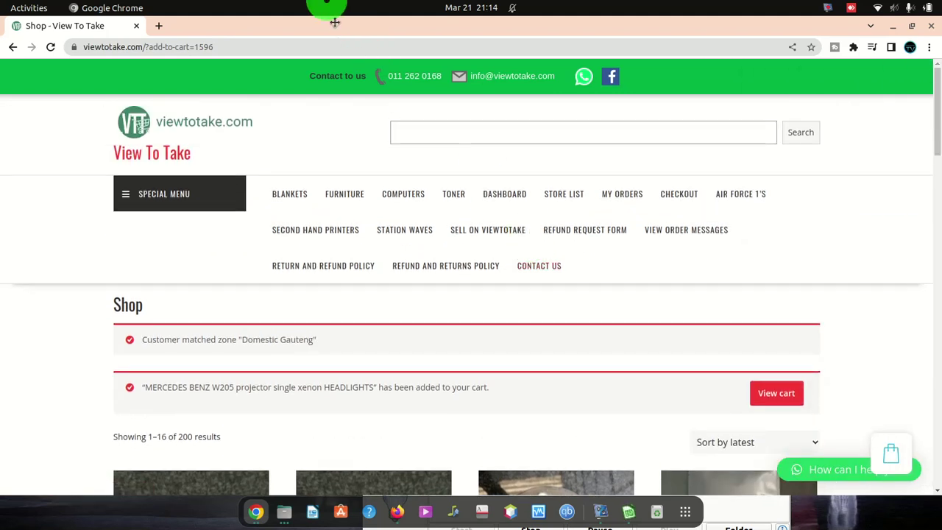
Restore the Chrome shop window and bring up the vokoscreenNG screen capture settings.
mouse_move(332, 17)
mouse_down()
mouse_move(427, 180)
mouse_move(316, 4)
mouse_up()
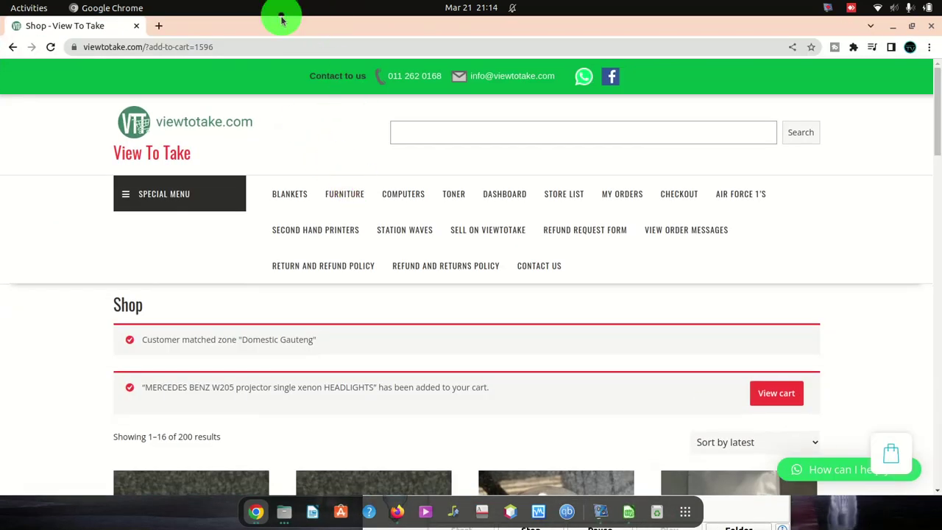
drag(281, 20, 231, 287)
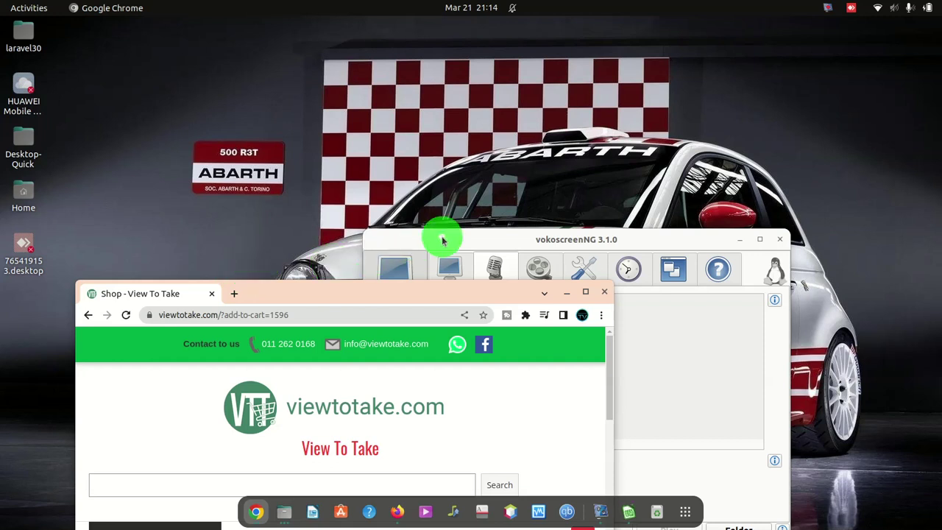
drag(442, 239, 517, 154)
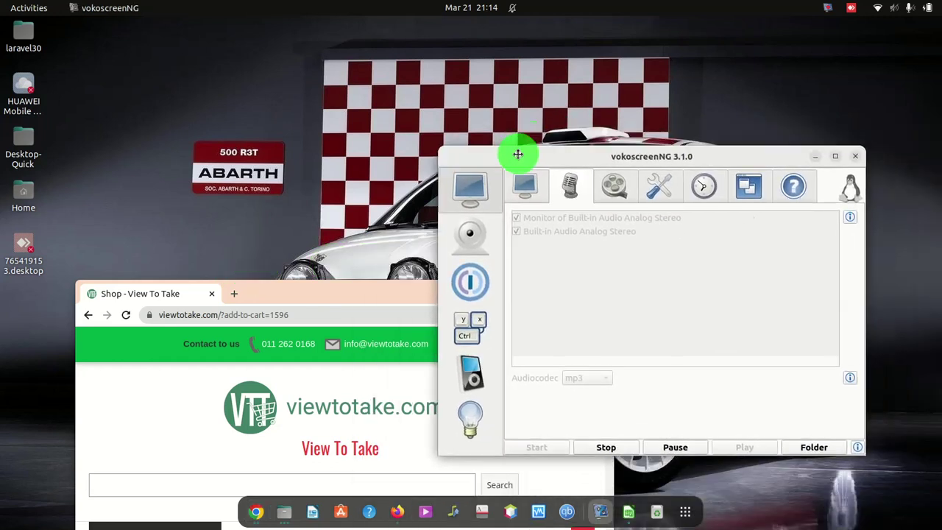
drag(517, 154, 389, 128)
click(390, 158)
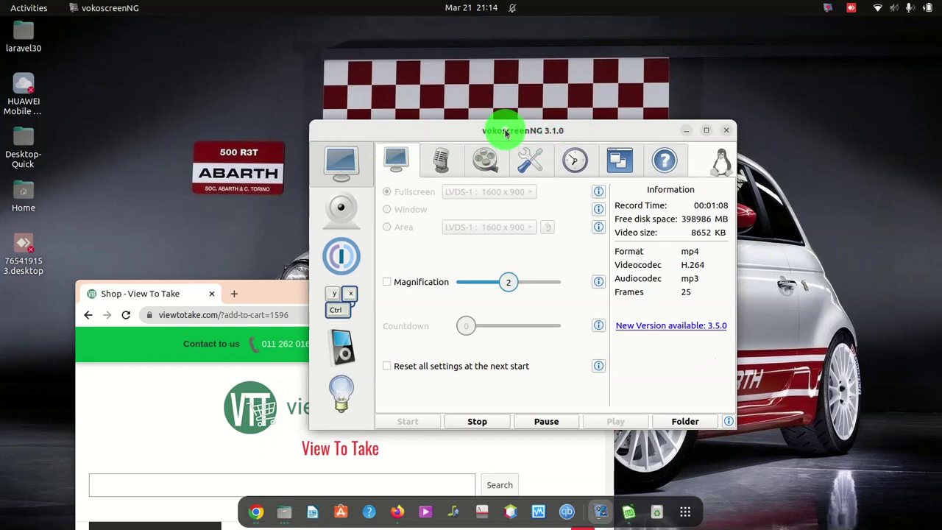
Move the recorder off-screen, re-maximize the Chrome shop window and launch Firefox from the dock.
drag(537, 132, 789, 283)
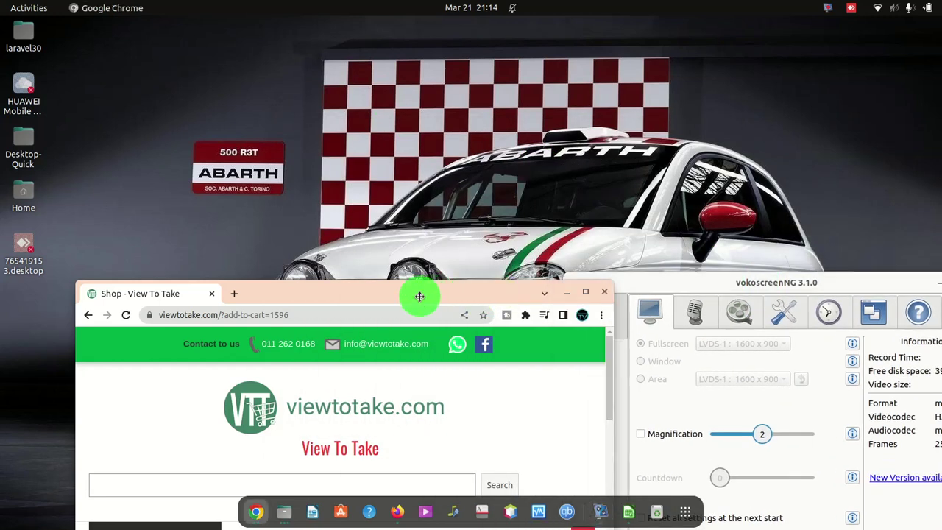
drag(420, 294, 407, 173)
drag(648, 285, 938, 301)
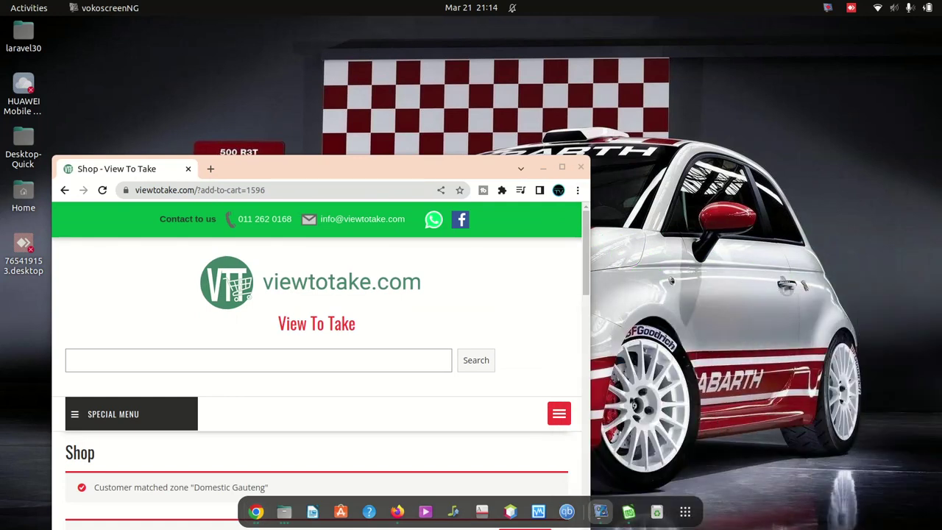
drag(320, 169, 395, 9)
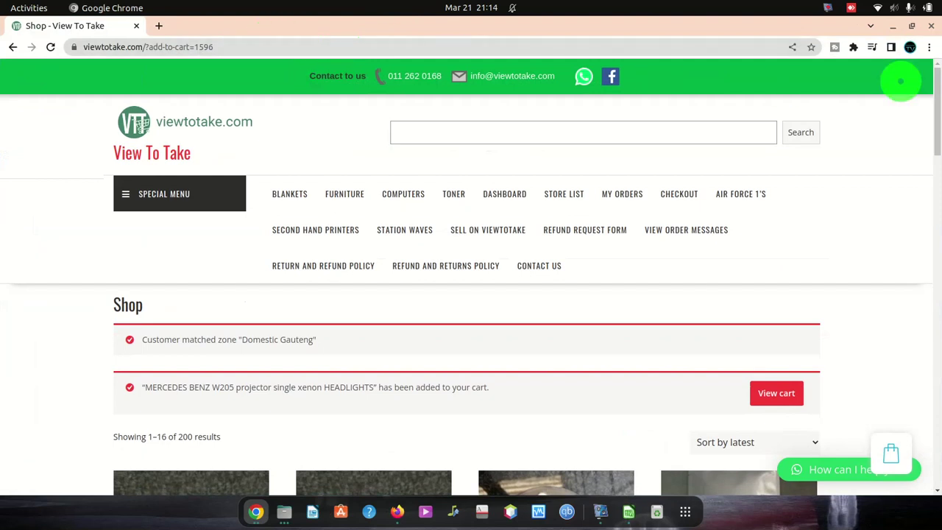
click(779, 223)
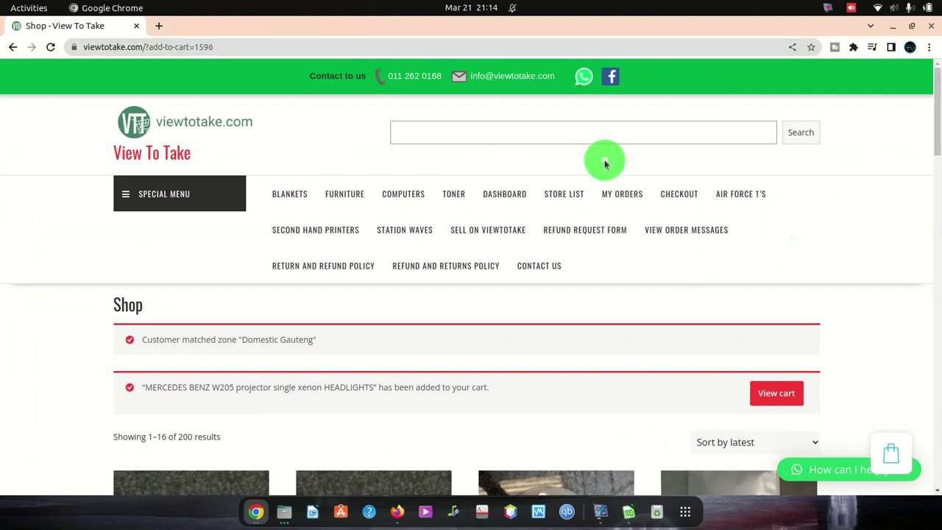
click(397, 511)
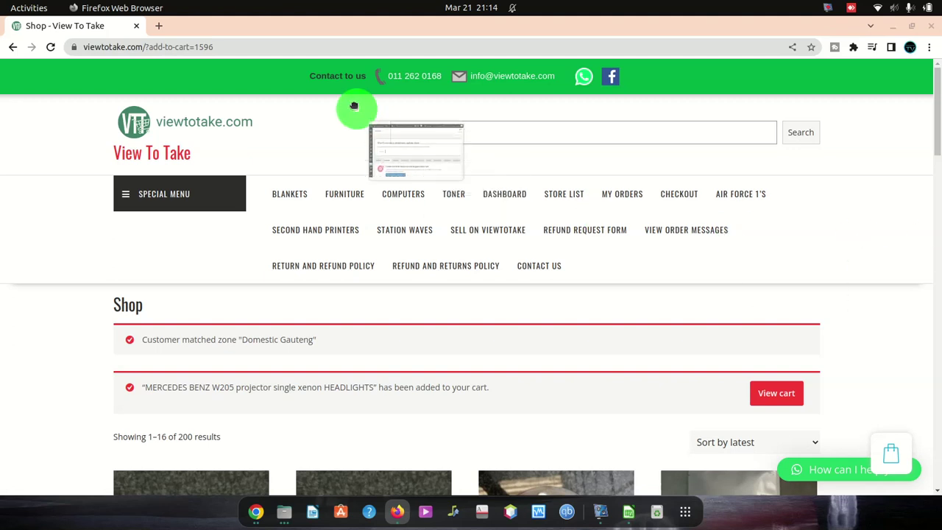
Maximize Firefox on the View To Take WordPress Dashboard, logged in as admin.
double_click(517, 130)
mouse_move(40, 145)
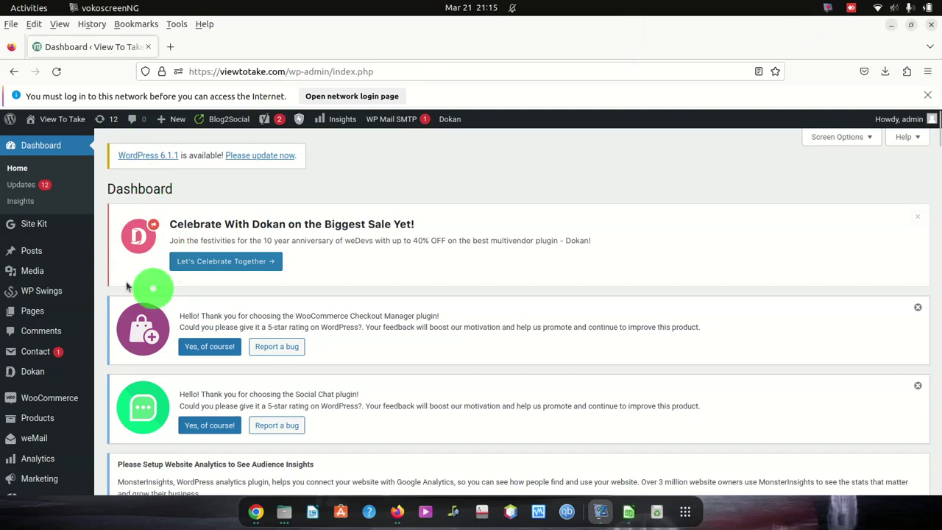
scroll(139, 287, down, 3)
scroll(125, 287, up, 3)
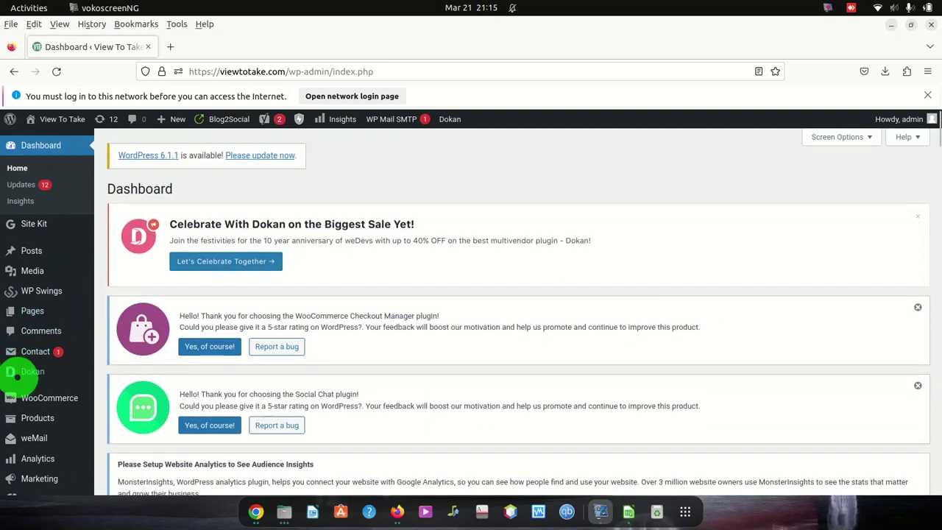
click(49, 401)
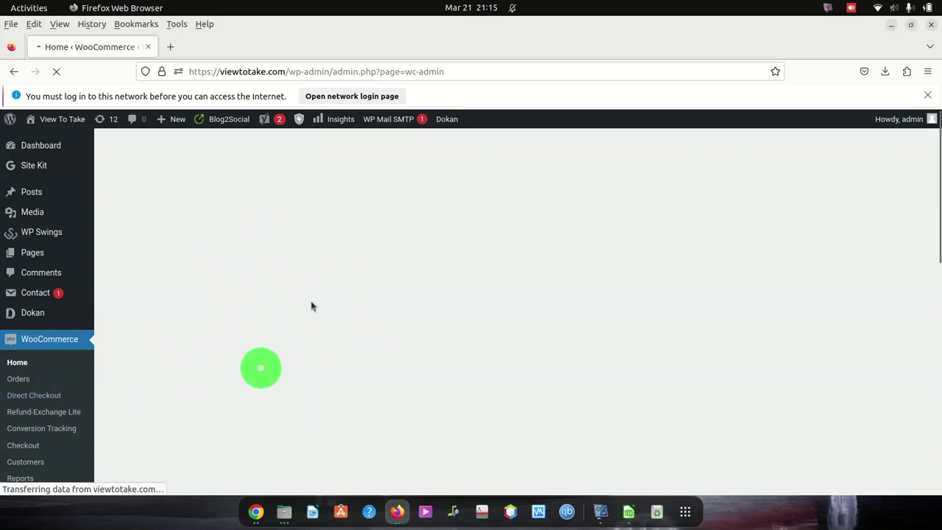
scroll(307, 318, down, 1)
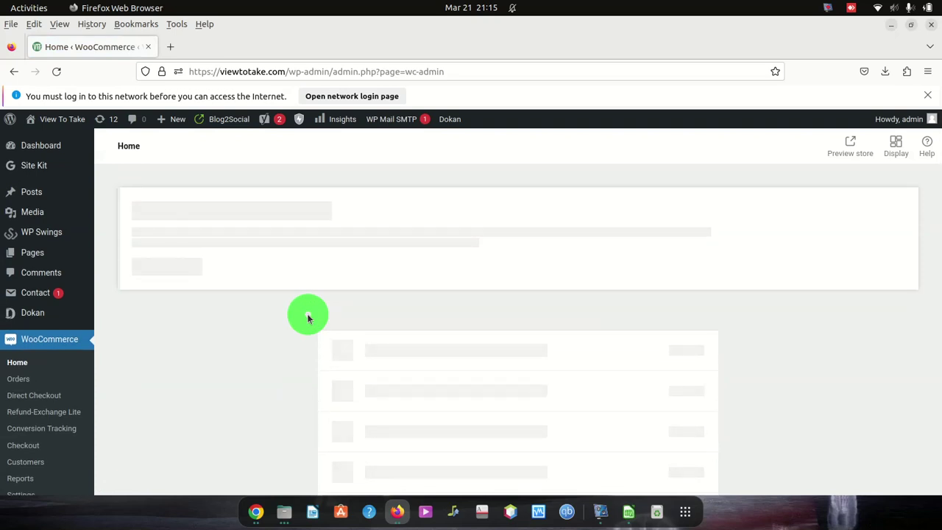
scroll(298, 339, down, 3)
scroll(284, 361, down, 3)
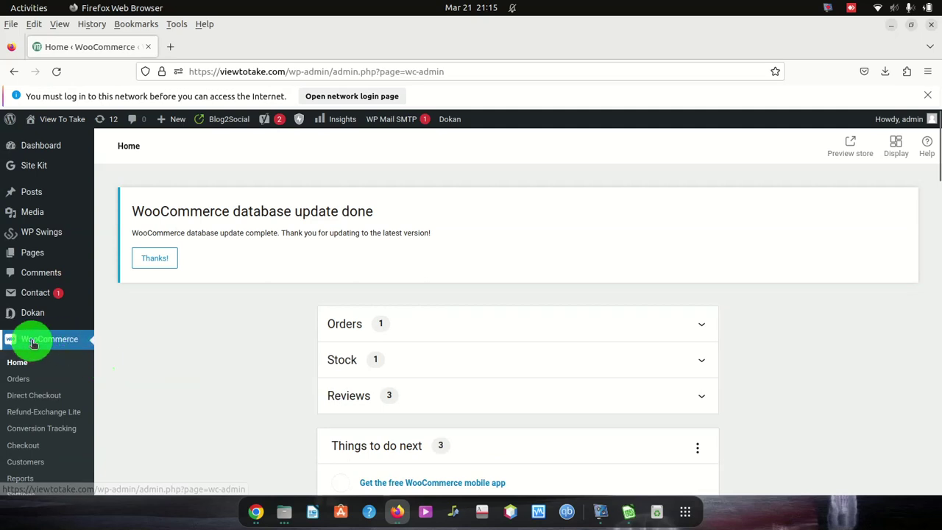
scroll(42, 358, down, 2)
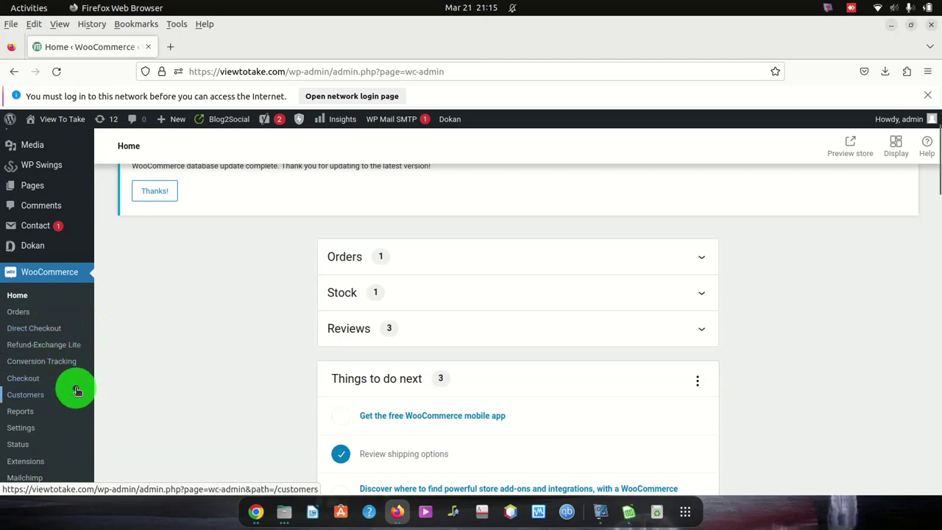
scroll(28, 376, down, 2)
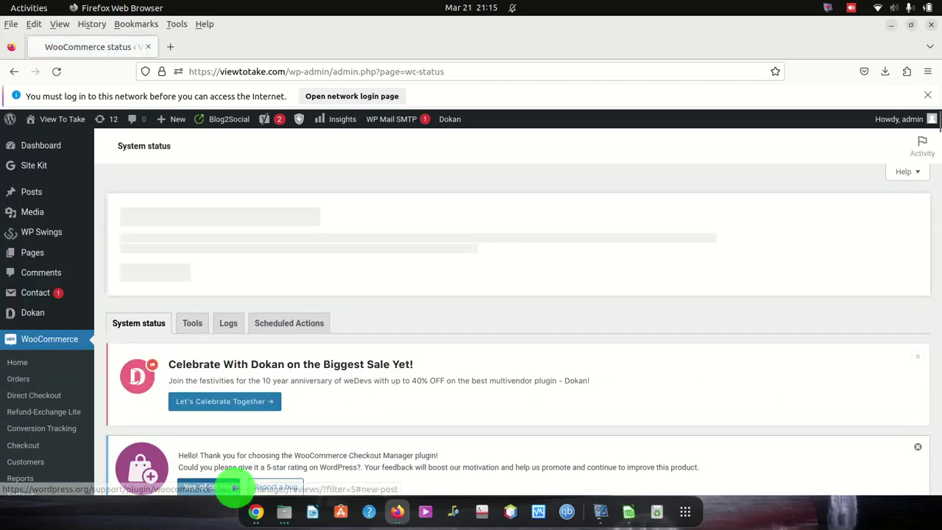
Scroll through the WooCommerce Orders list of 113 orders.
scroll(213, 362, down, 5)
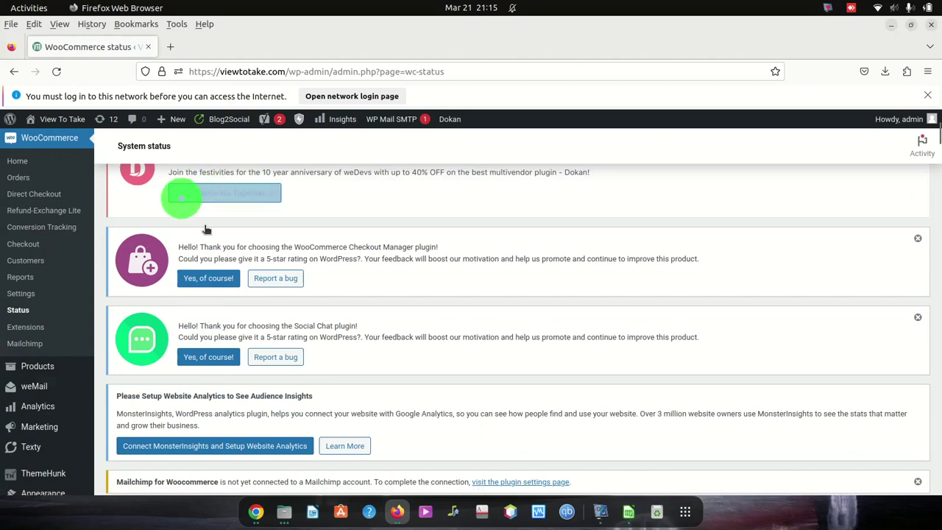
scroll(172, 184, up, 5)
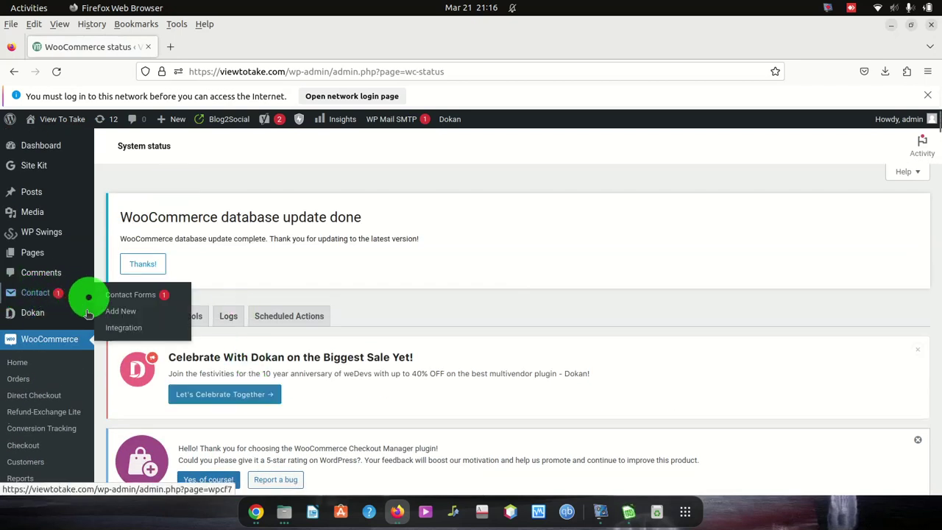
scroll(55, 344, down, 2)
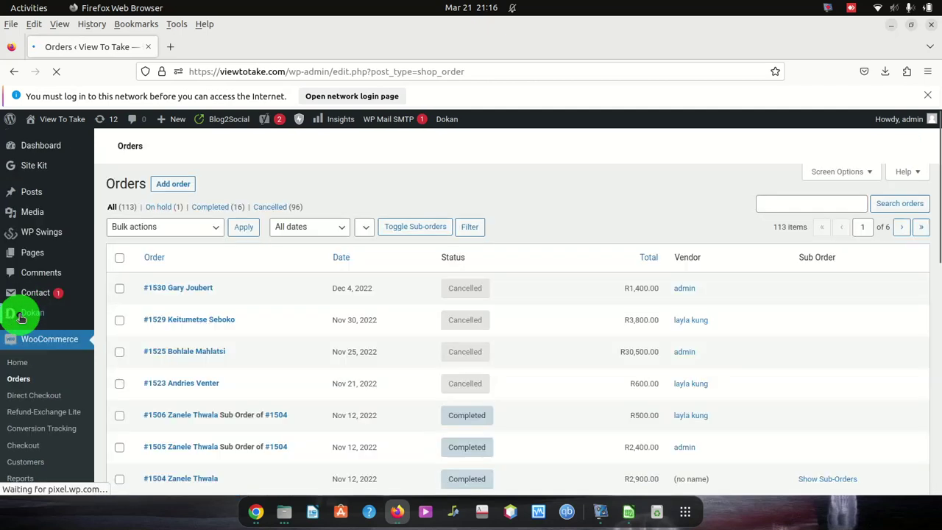
Scroll through the reloaded WooCommerce Orders page with its plugin notices.
scroll(334, 306, down, 6)
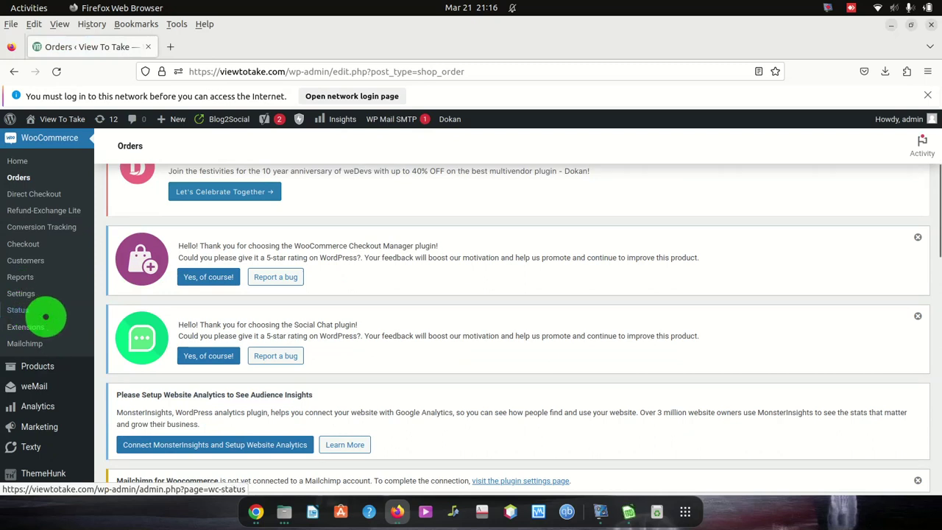
scroll(27, 273, up, 4)
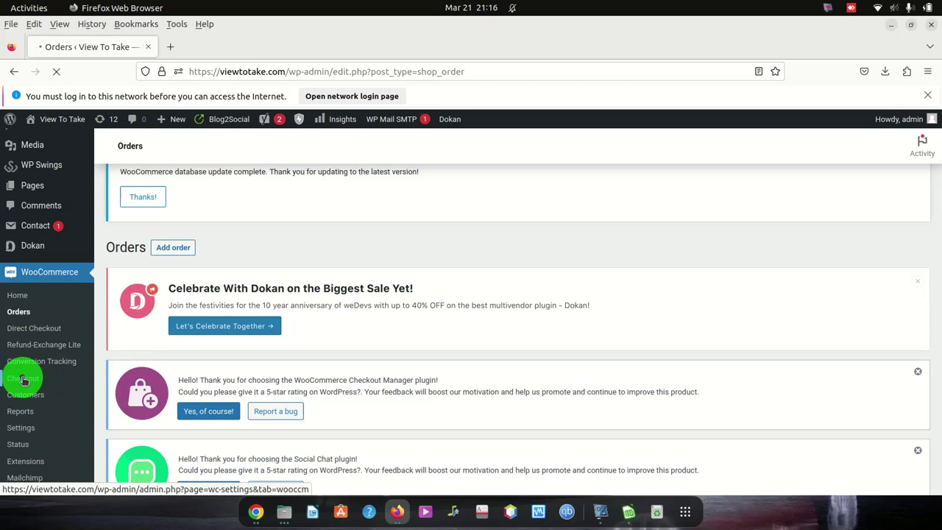
Open WooCommerce Settings on the Products tab.
click(24, 380)
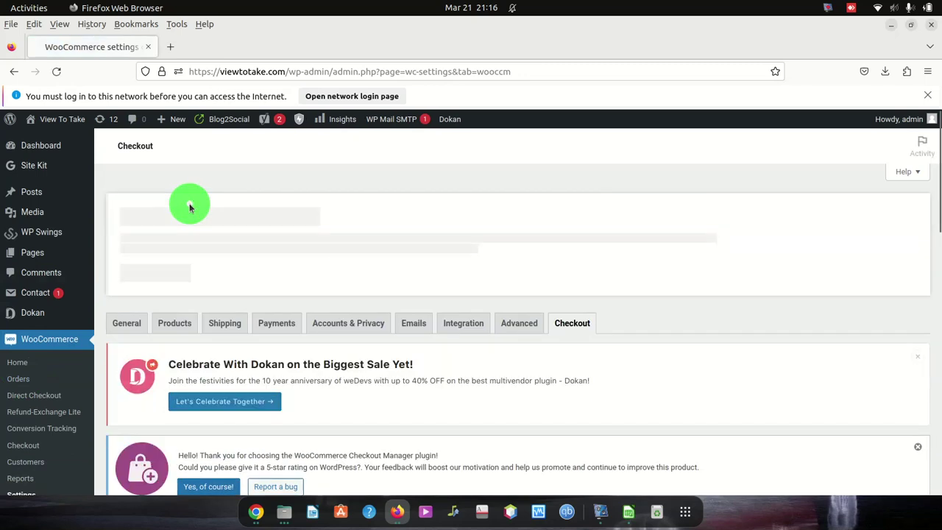
scroll(203, 315, down, 4)
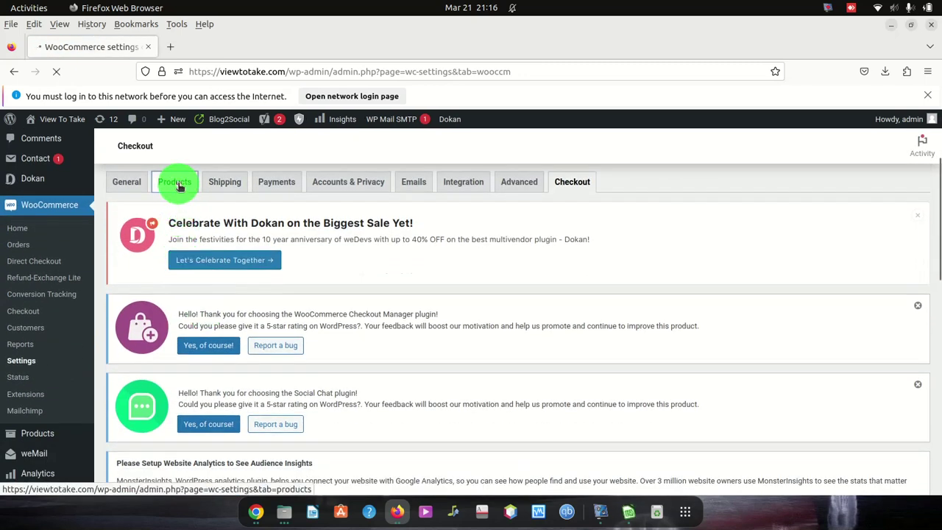
click(178, 186)
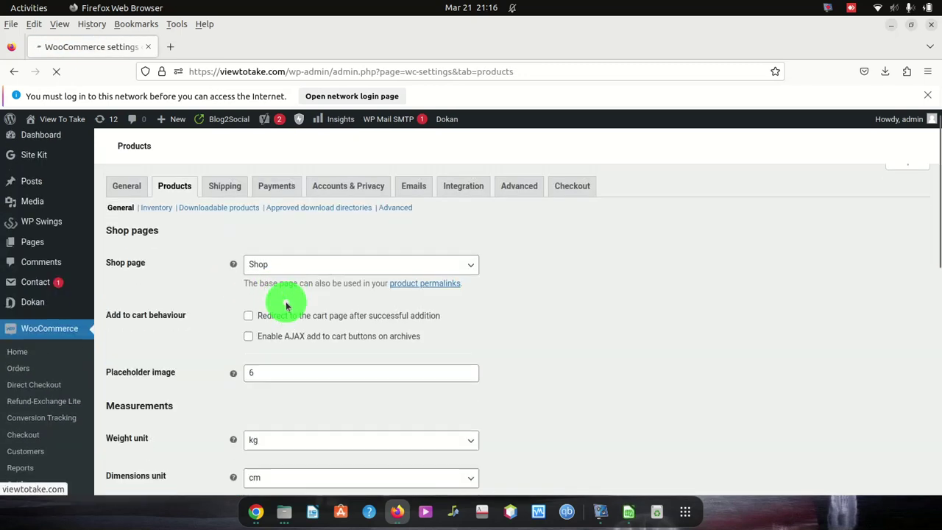
Tick 'Redirect to the cart page after successful addition' in the Products settings.
scroll(286, 305, down, 3)
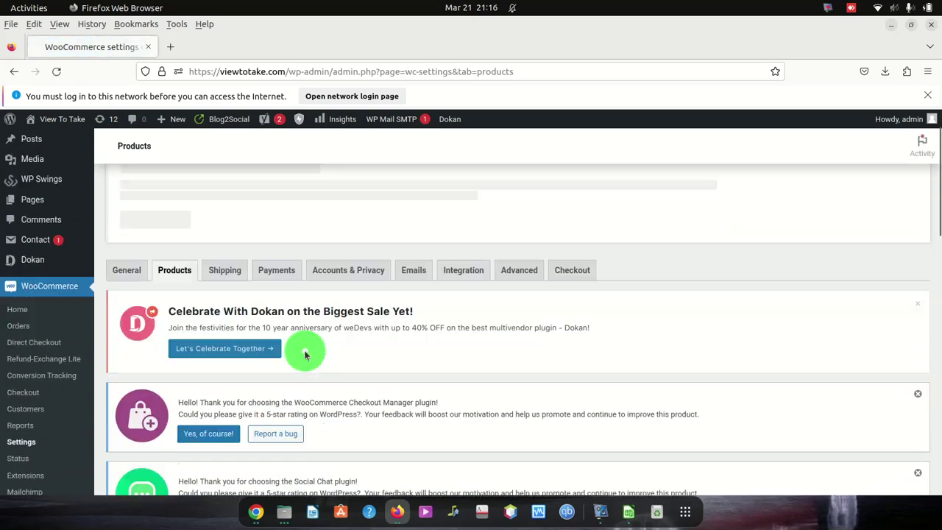
scroll(305, 356, down, 3)
scroll(304, 336, down, 2)
scroll(284, 326, down, 3)
scroll(288, 321, down, 2)
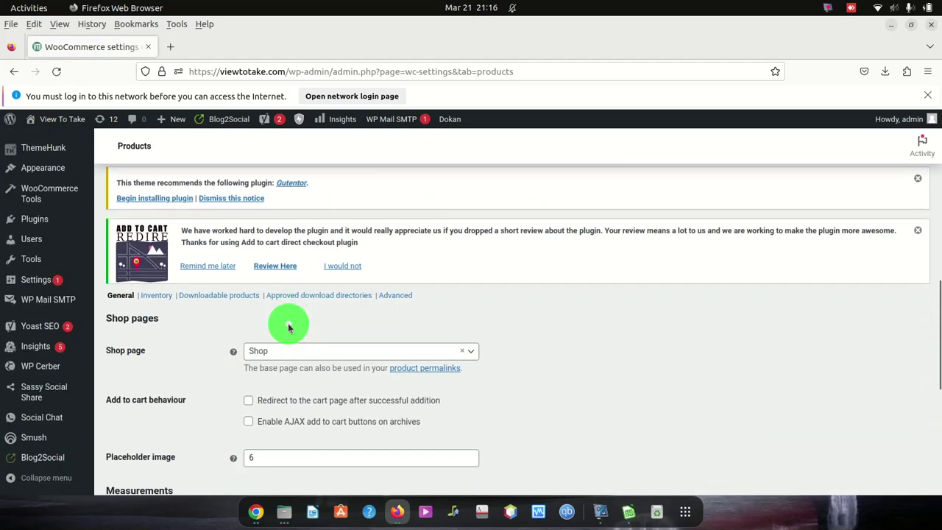
scroll(288, 326, down, 3)
scroll(273, 296, up, 2)
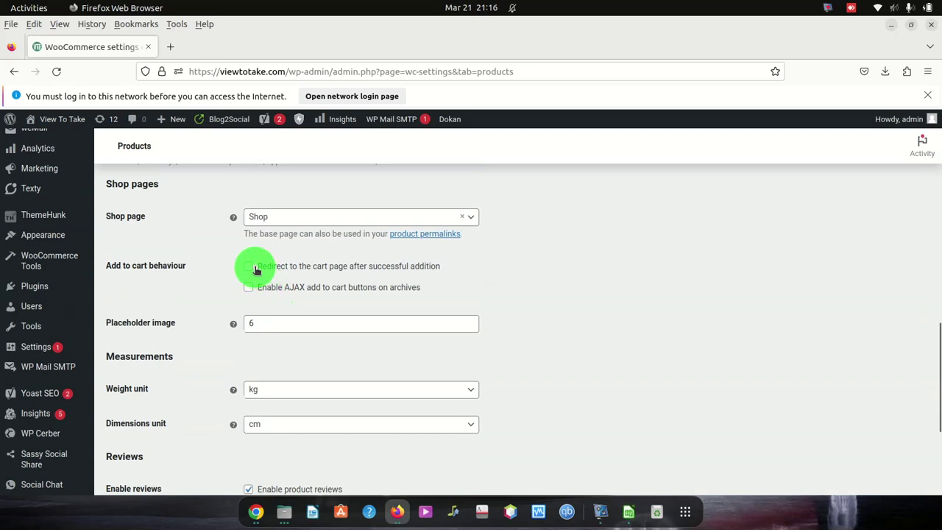
click(249, 287)
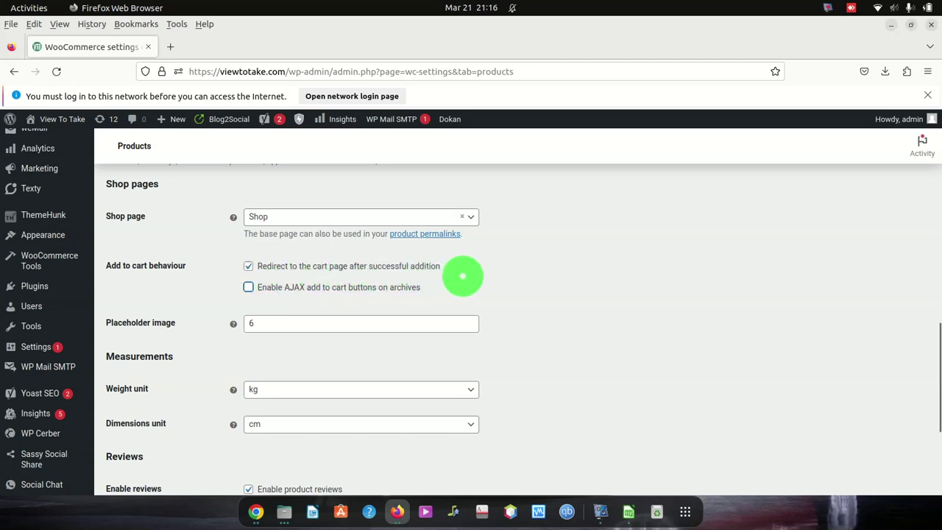
scroll(456, 324, down, 5)
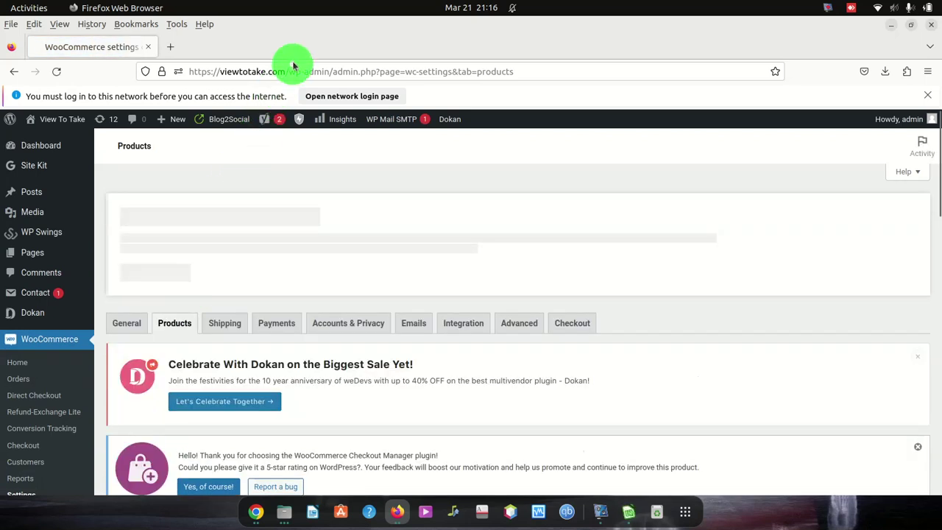
In Chrome, add the Toyota Quantum wheel bearing kit from the shop and inspect the still-empty cart.
drag(297, 47, 420, 273)
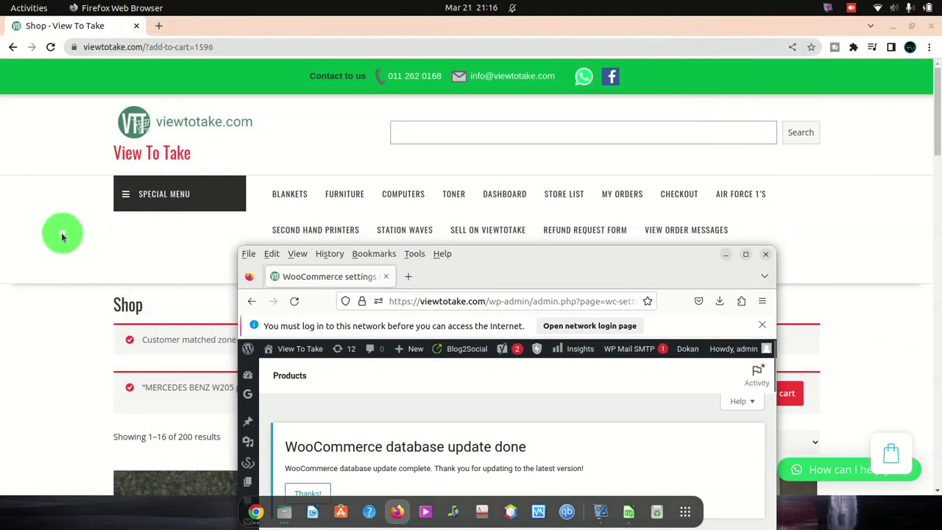
click(61, 236)
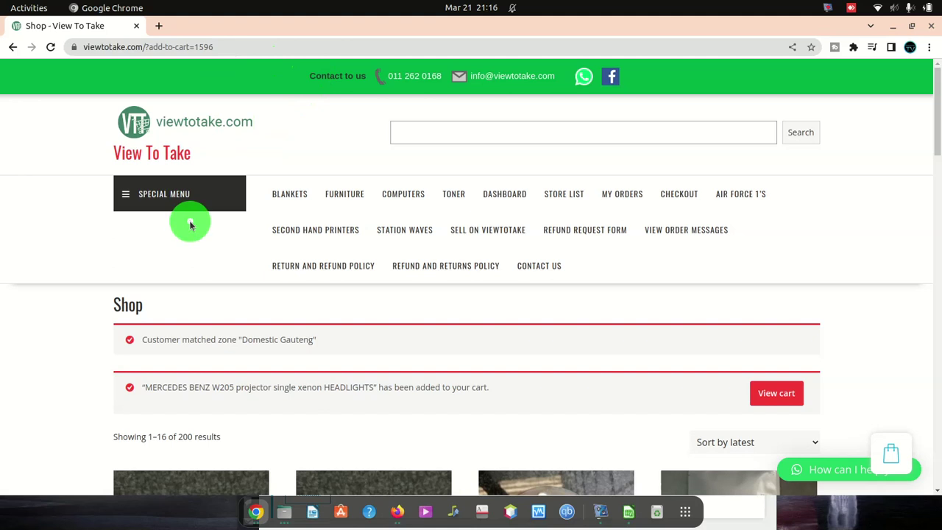
click(172, 120)
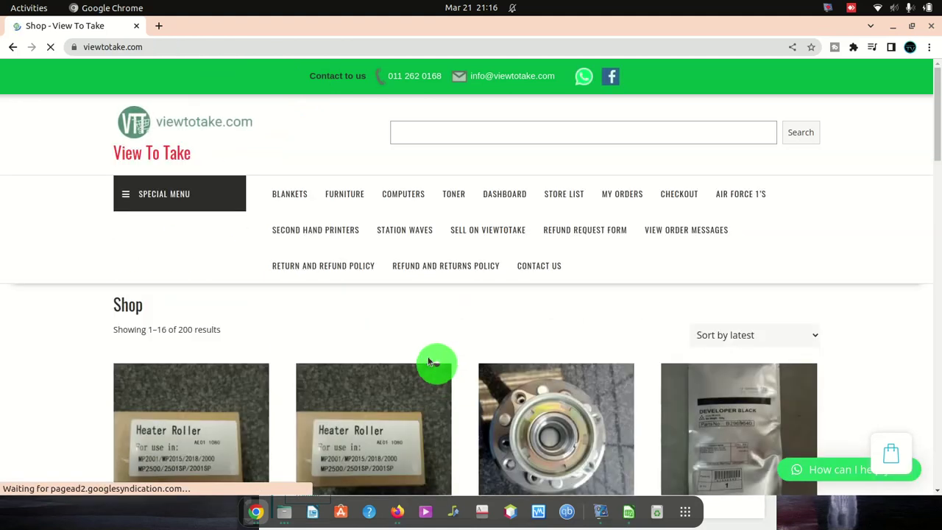
scroll(435, 360, down, 3)
click(521, 370)
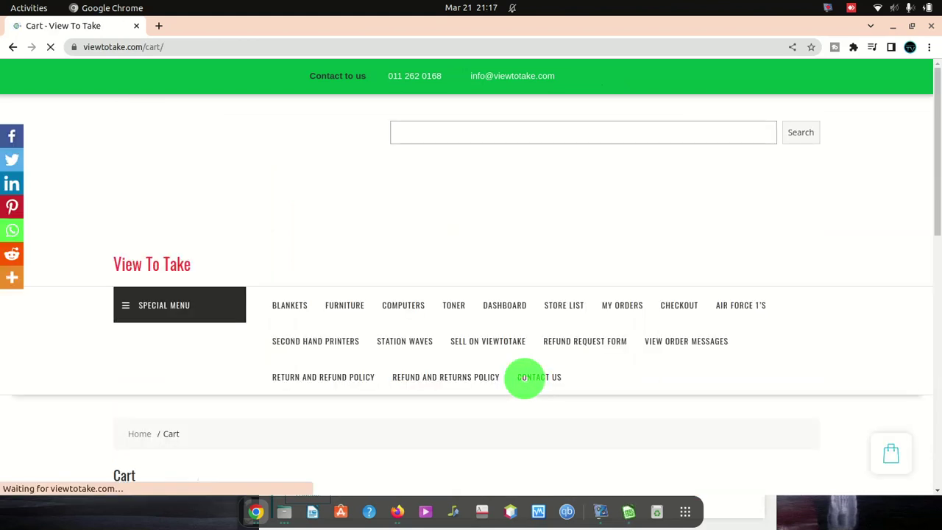
click(892, 452)
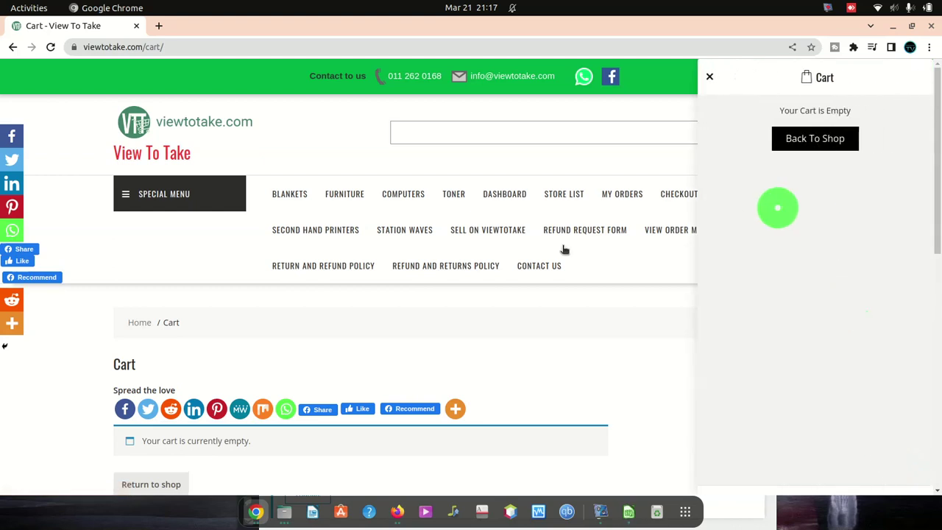
click(464, 321)
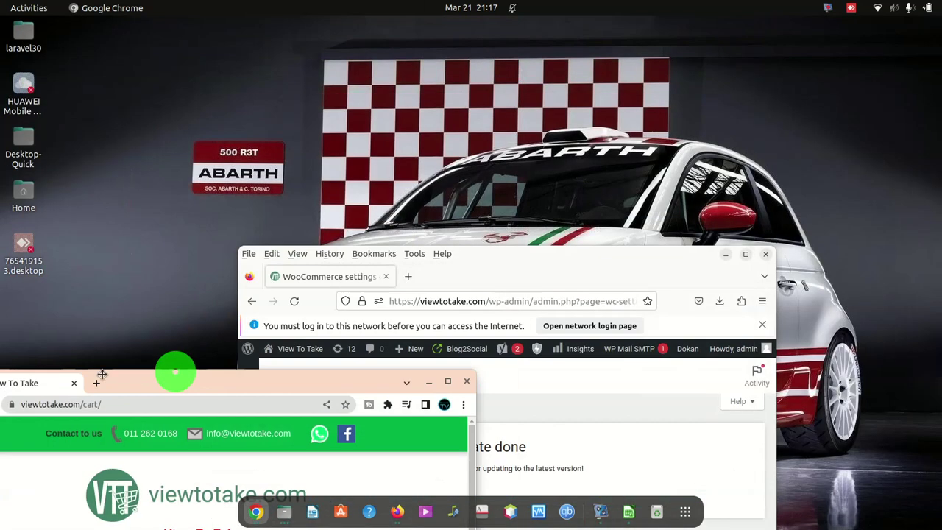
Bring the WordPress admin window back to full screen and scroll down the WooCommerce Products settings.
drag(397, 21, 101, 315)
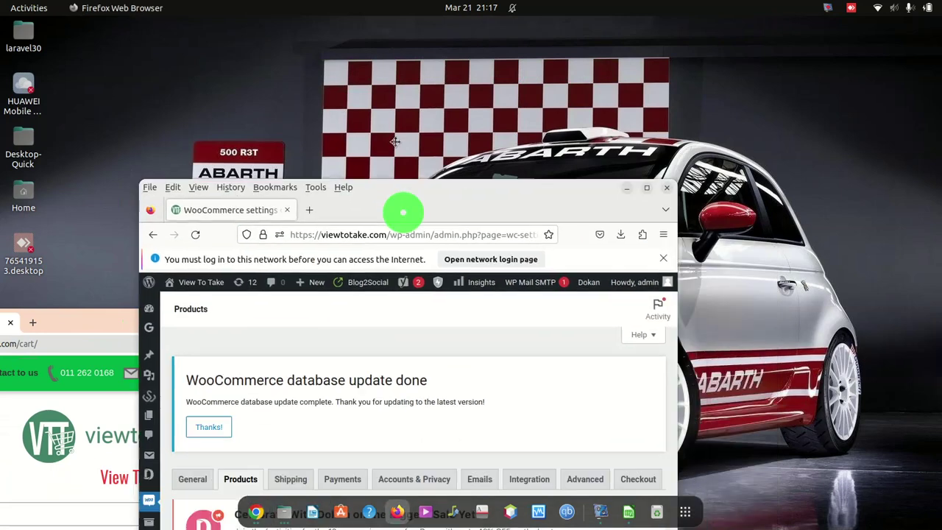
drag(507, 260, 412, 30)
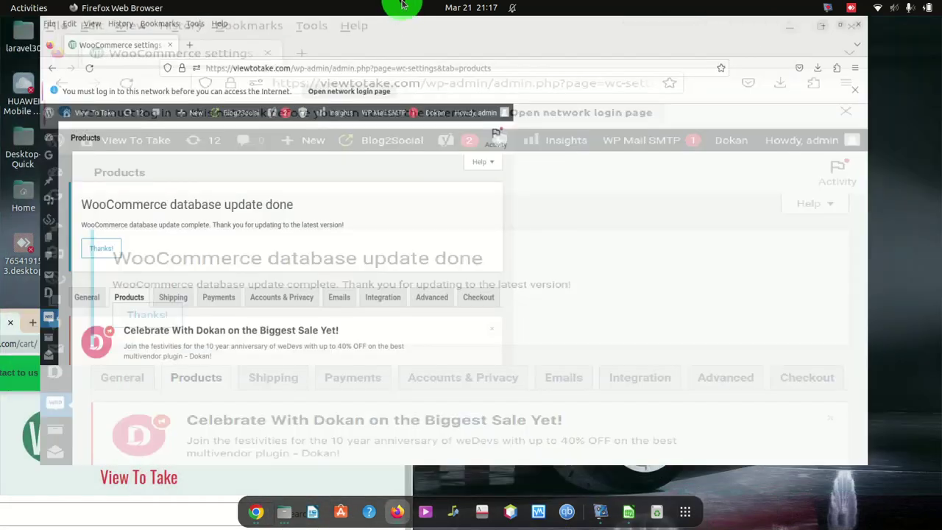
scroll(279, 308, down, 5)
scroll(273, 309, down, 5)
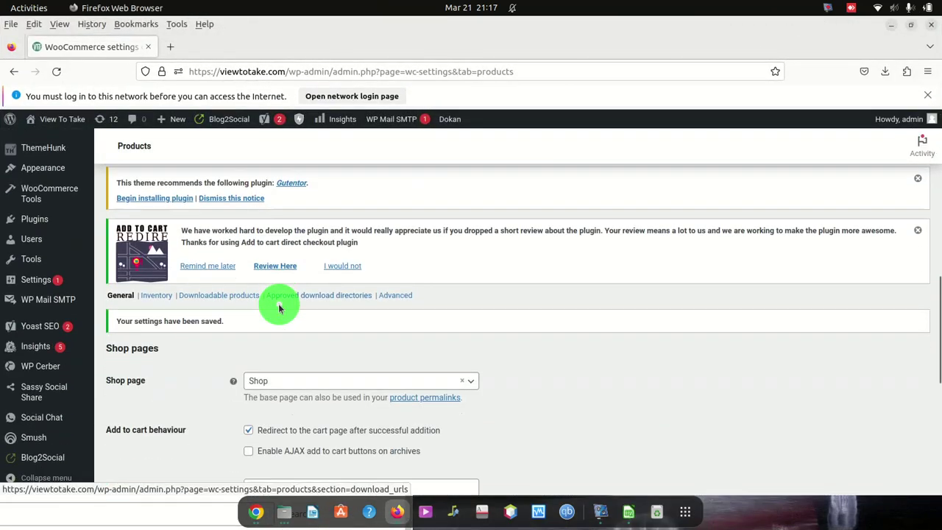
scroll(273, 323, down, 2)
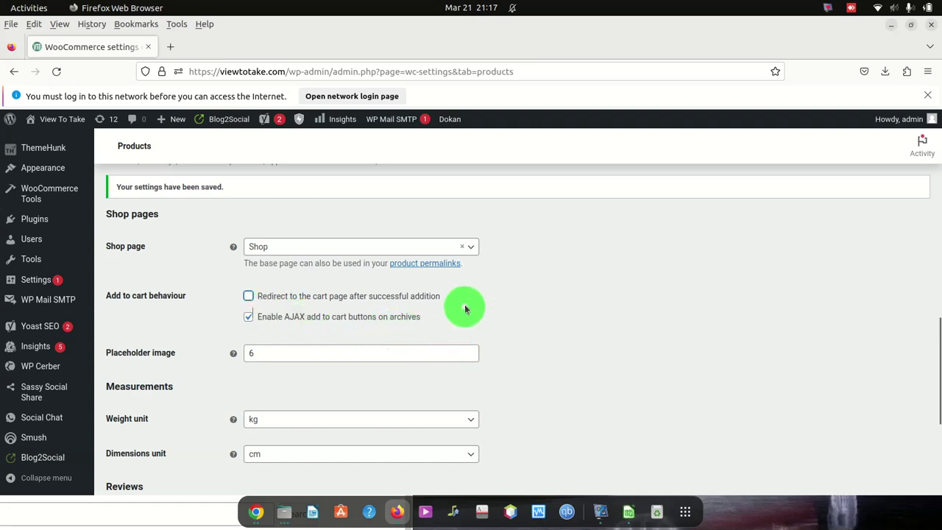
scroll(356, 324, down, 2)
scroll(357, 324, down, 5)
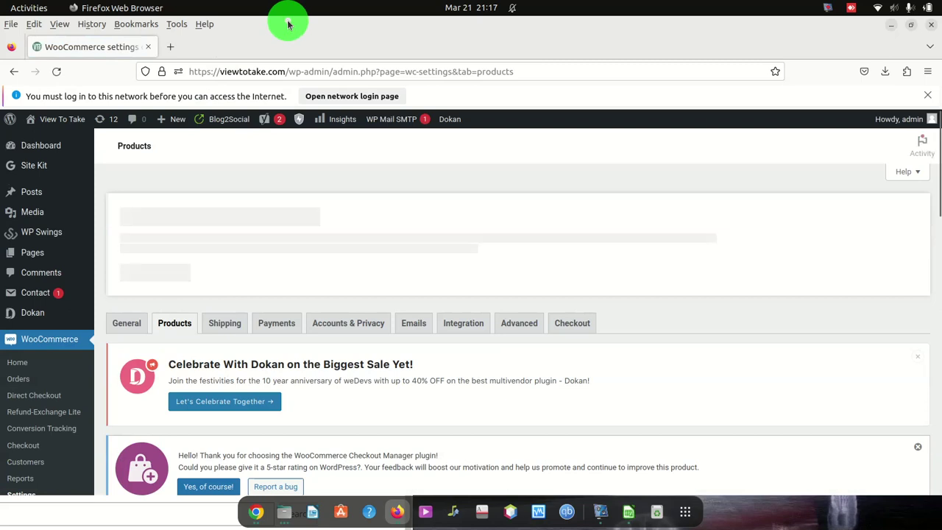
Raise and maximize the Chrome storefront and go from the empty cart back to the shop.
mouse_move(288, 19)
mouse_down()
mouse_move(401, 80)
mouse_move(472, 78)
mouse_up()
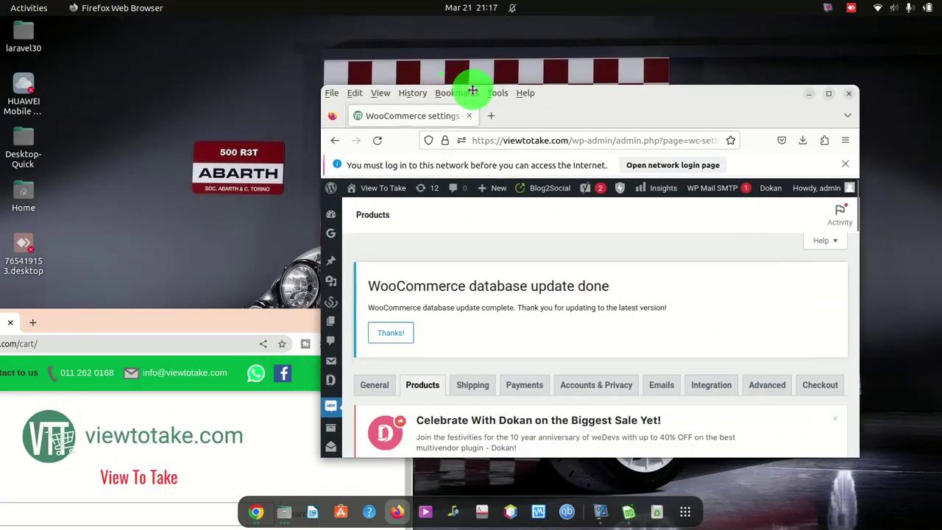
click(140, 338)
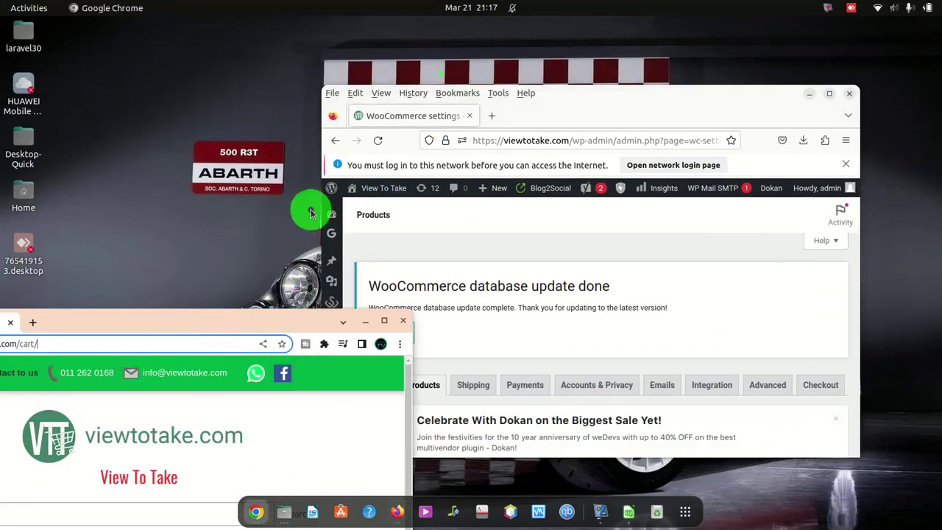
mouse_move(172, 324)
mouse_down()
mouse_move(393, 183)
mouse_move(393, 3)
mouse_up()
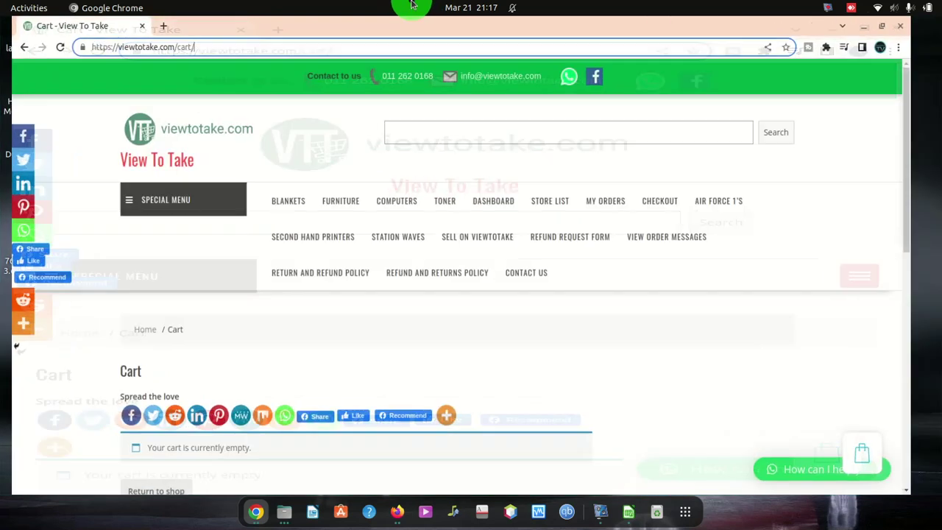
click(166, 152)
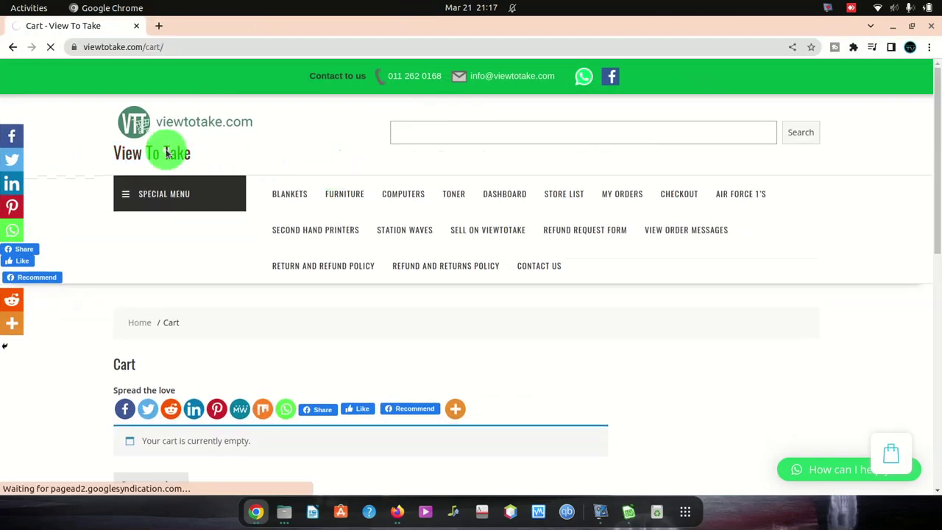
Add Developer black for Ricoh MP 4001 to the cart and confirm the R1,000.00 subtotal.
scroll(273, 227, down, 3)
scroll(361, 273, down, 2)
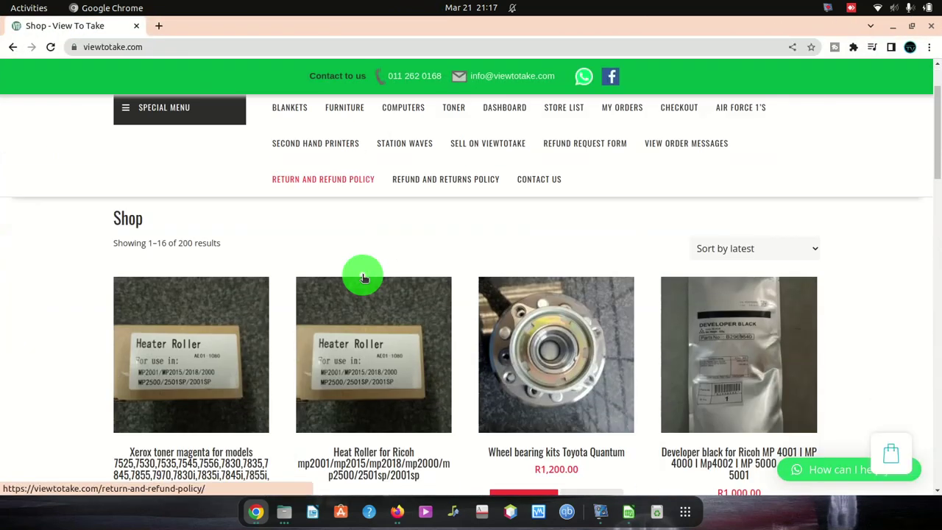
scroll(562, 345, down, 1)
scroll(561, 344, down, 2)
click(696, 400)
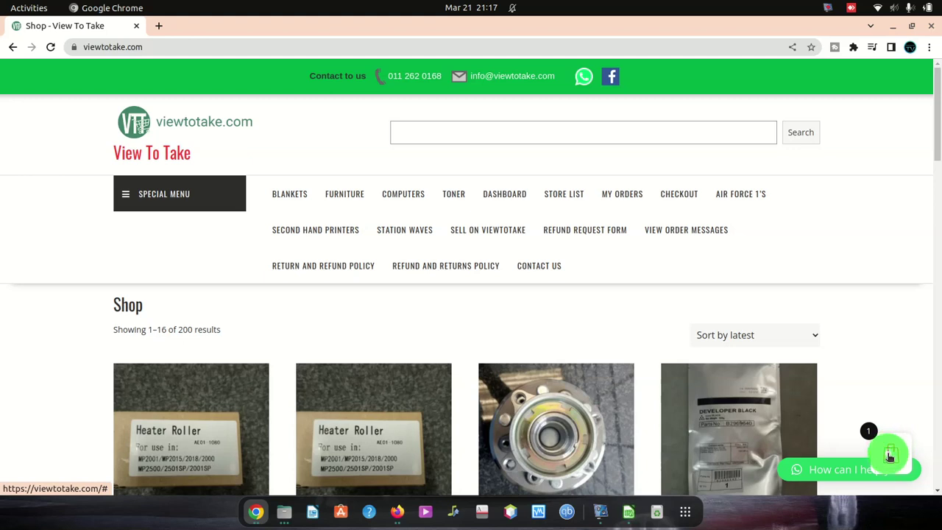
click(890, 457)
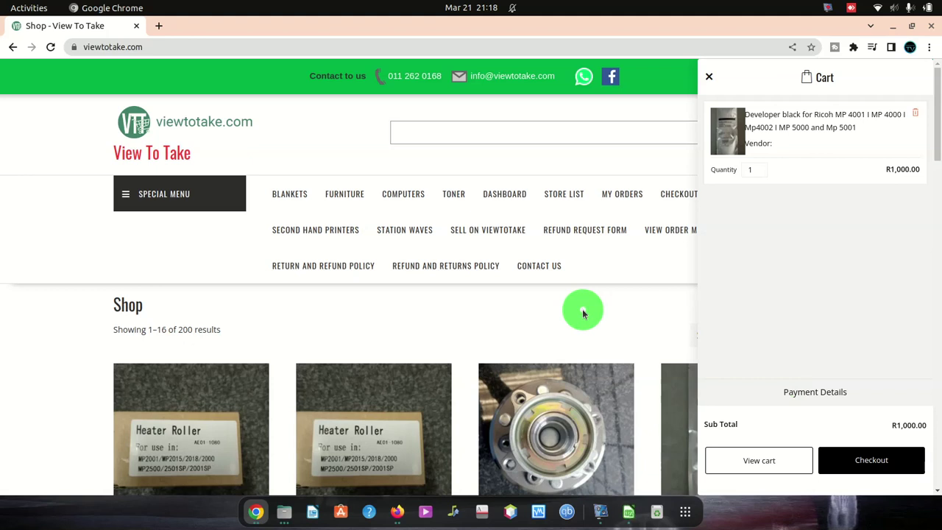
Close the cart panel, browse the shop, then delete Developer black from the cart.
click(248, 286)
scroll(250, 289, down, 3)
scroll(248, 287, down, 2)
scroll(275, 283, down, 2)
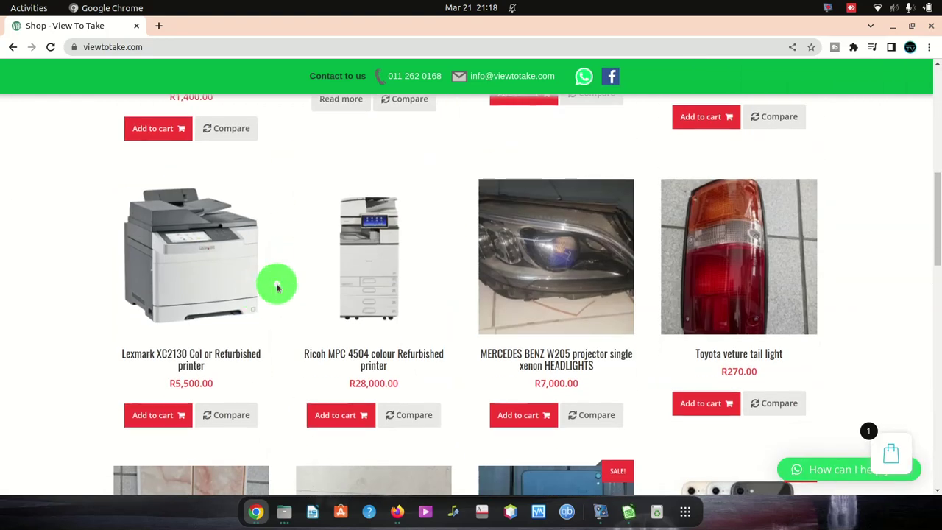
scroll(275, 284, down, 3)
scroll(277, 287, up, 5)
scroll(278, 287, up, 4)
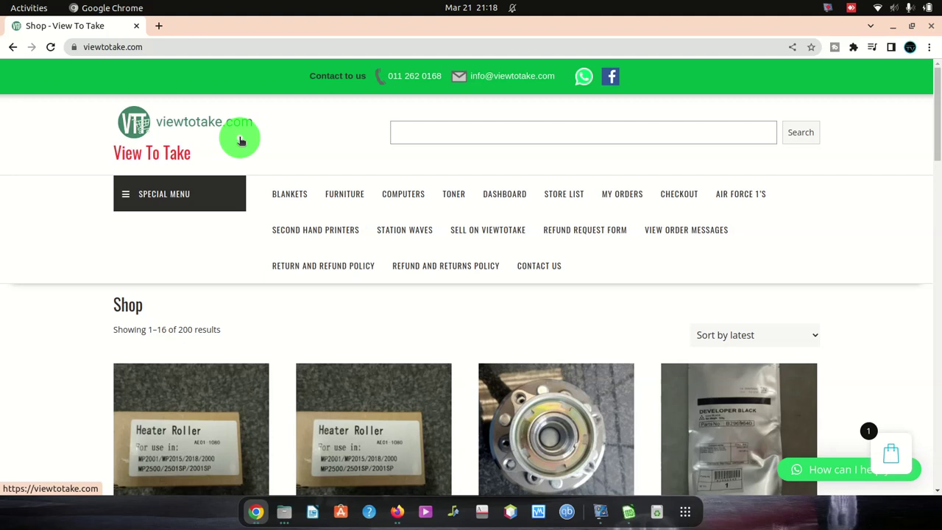
scroll(307, 354, down, 3)
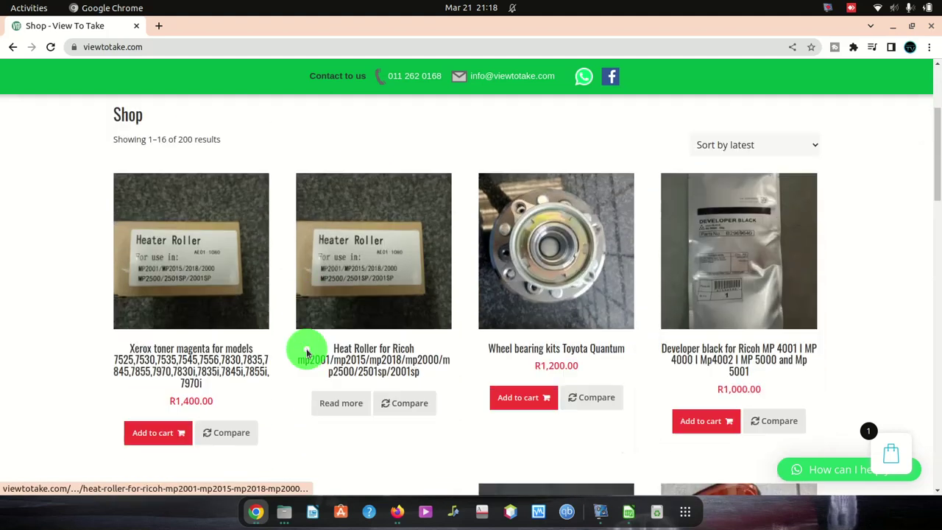
scroll(308, 353, down, 5)
scroll(310, 354, up, 8)
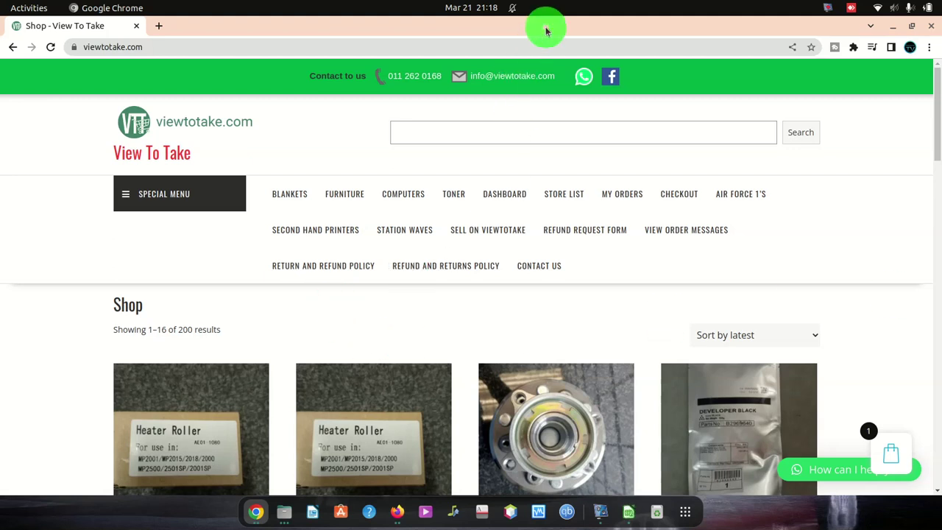
click(890, 453)
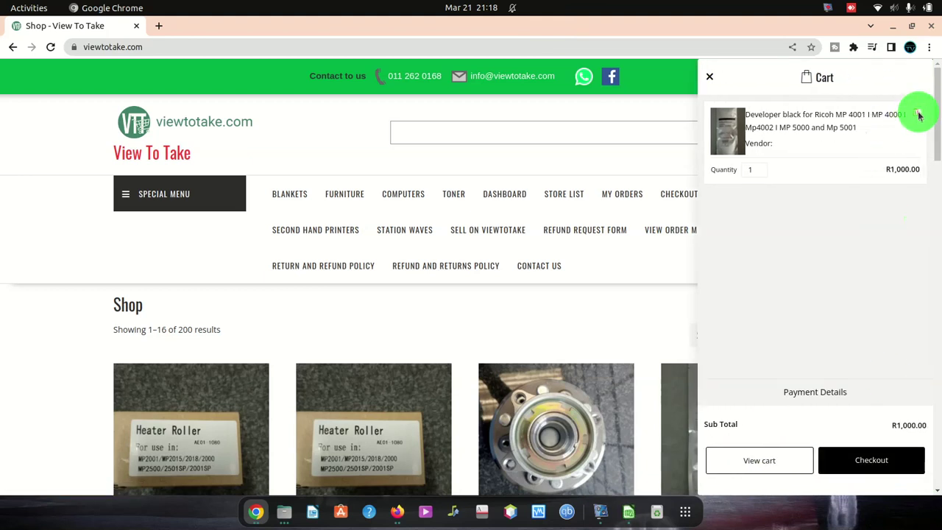
click(918, 116)
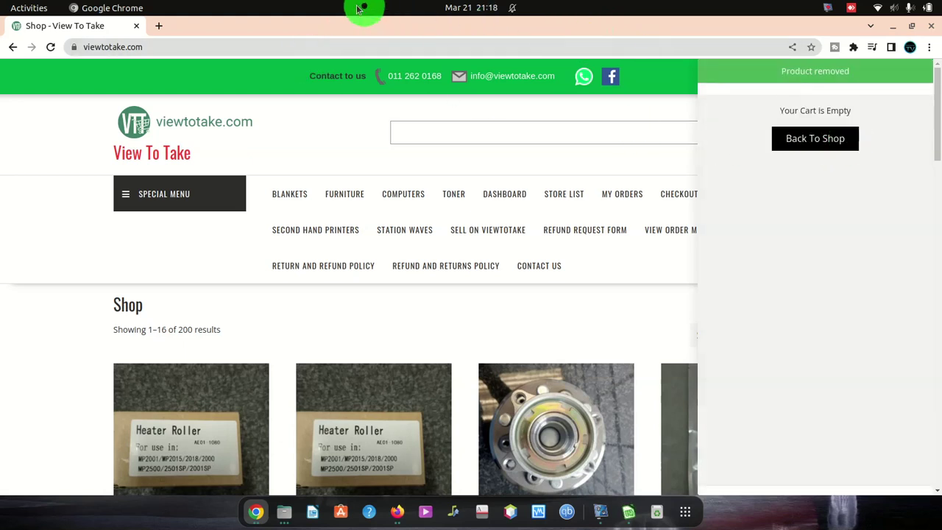
Bring the WooCommerce Products settings full-screen and save them with AJAX add-to-cart on archives unchecked.
double_click(326, 17)
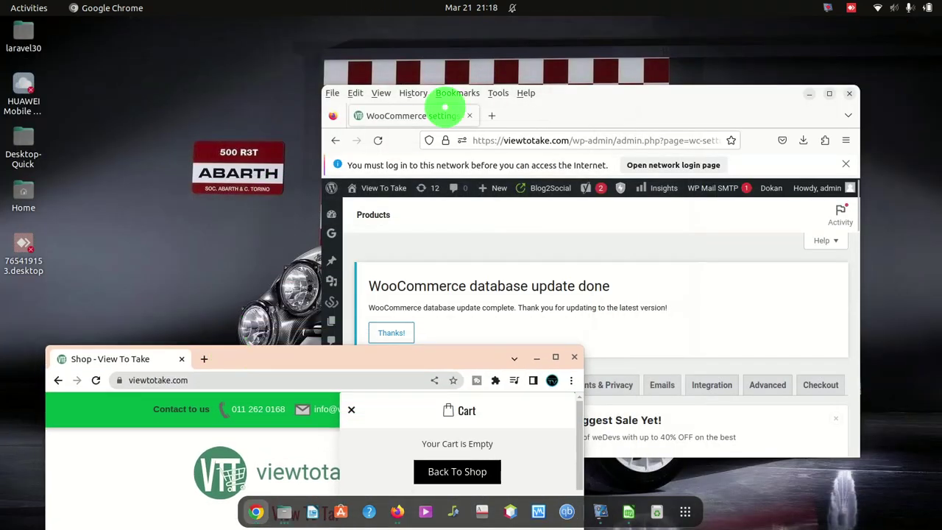
double_click(594, 99)
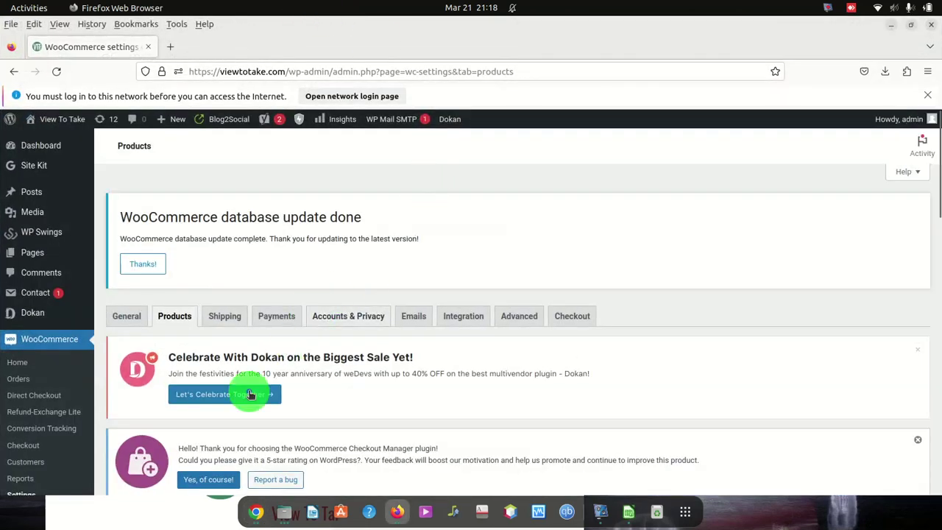
scroll(250, 394, down, 5)
scroll(248, 390, down, 4)
scroll(242, 375, down, 2)
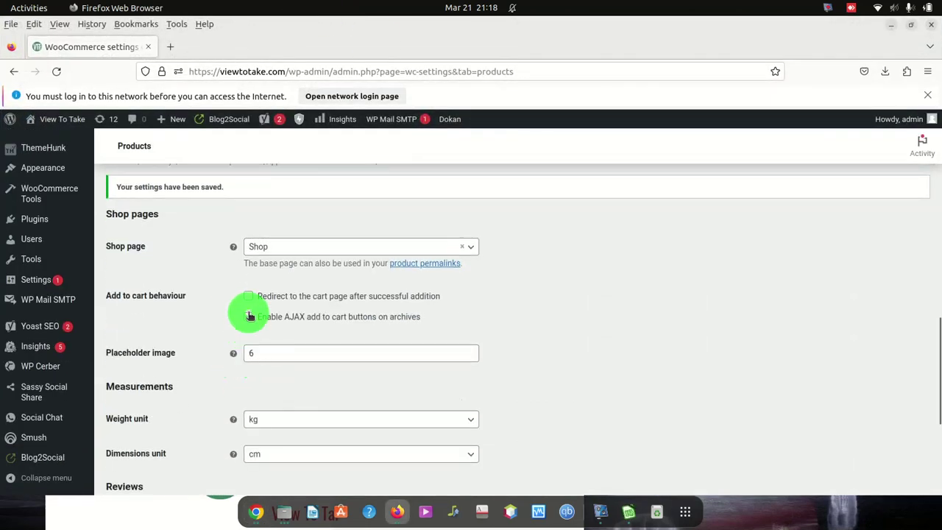
scroll(319, 353, down, 5)
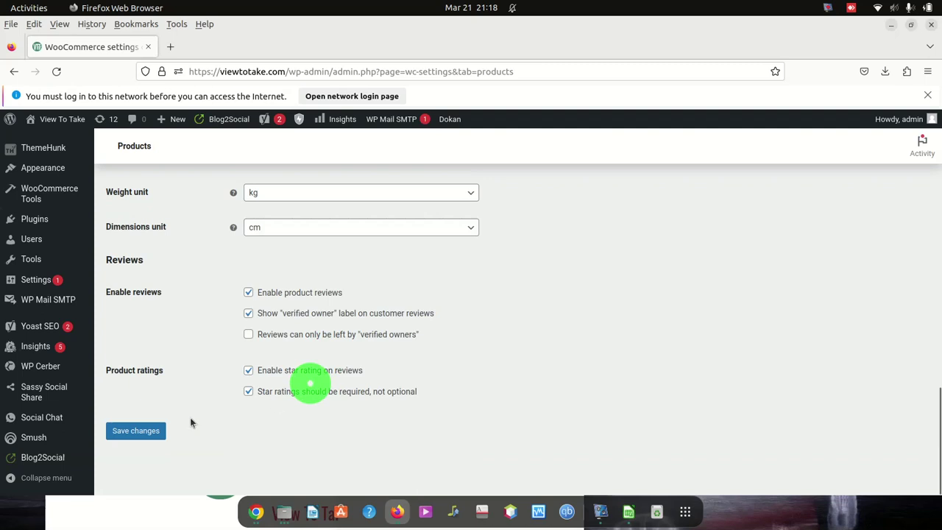
click(132, 434)
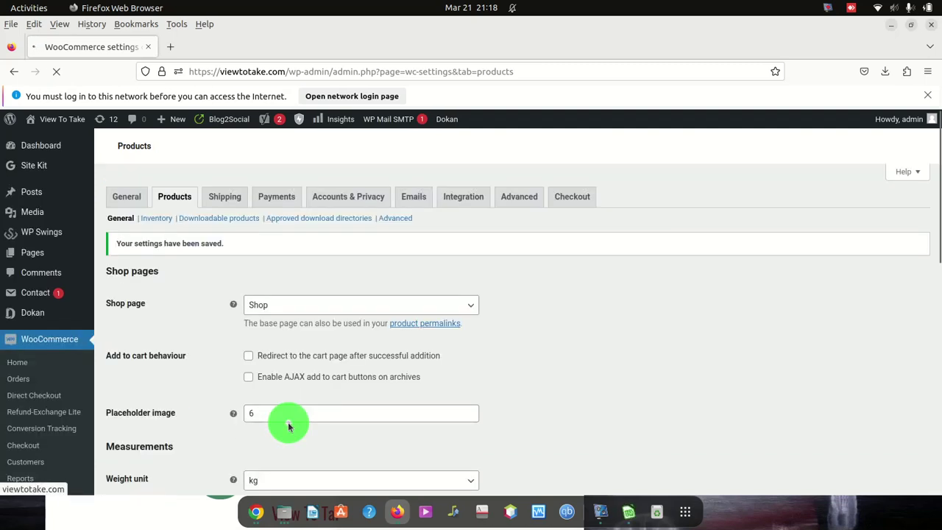
Maximize the shop window, add Wheel bearing kits to the cart, then remove it again.
click(257, 515)
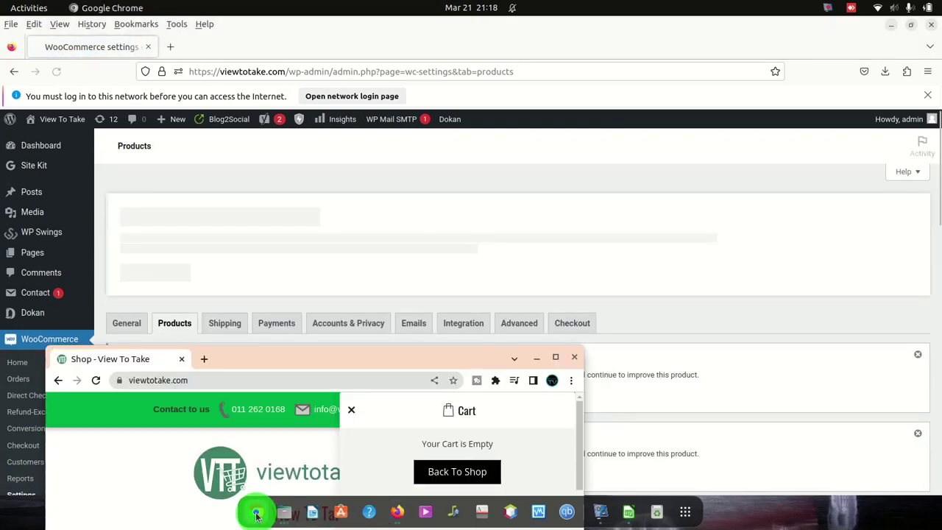
drag(373, 368, 426, 3)
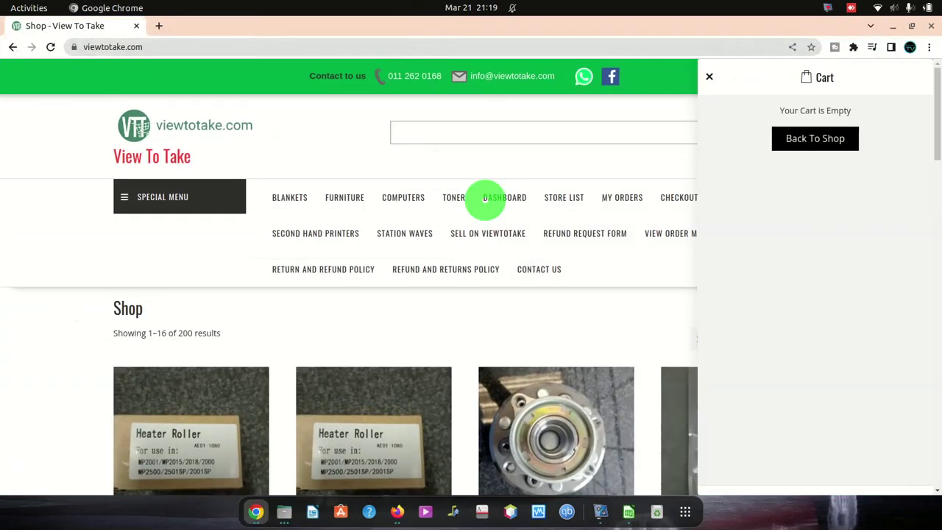
scroll(484, 194, down, 2)
scroll(504, 319, down, 3)
click(531, 313)
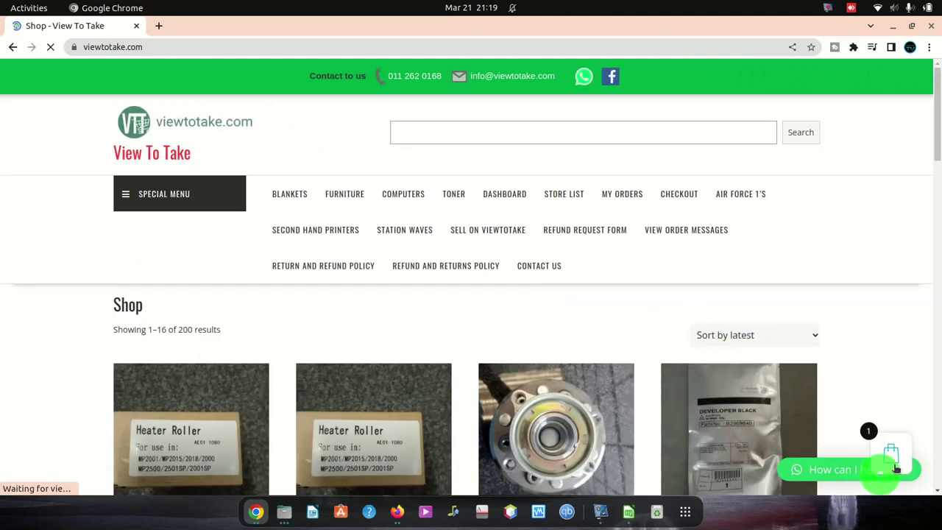
click(893, 456)
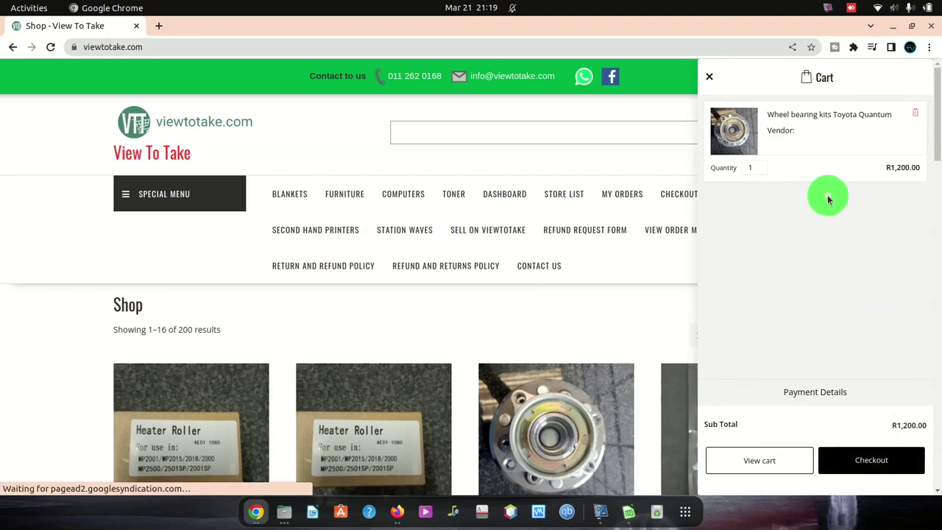
click(918, 114)
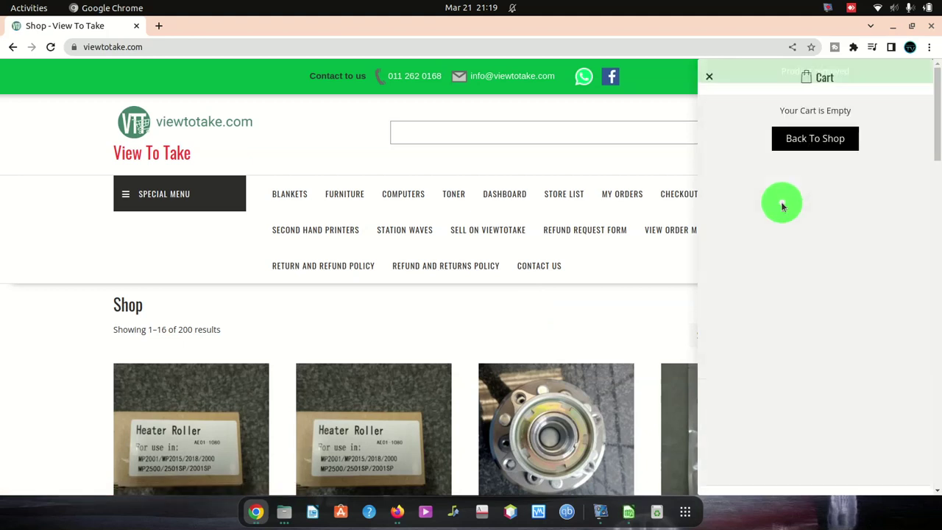
Reload the shop page and add Developer black to the cart.
click(186, 45)
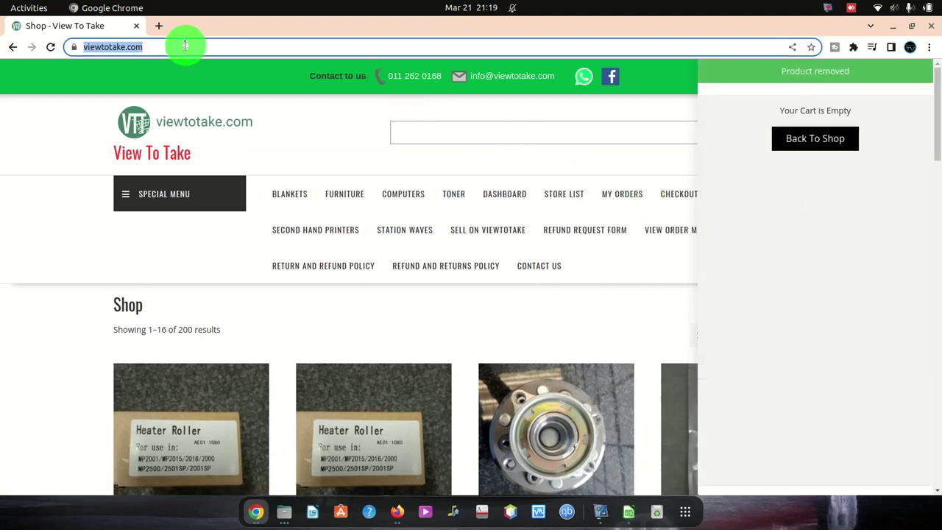
key(Return)
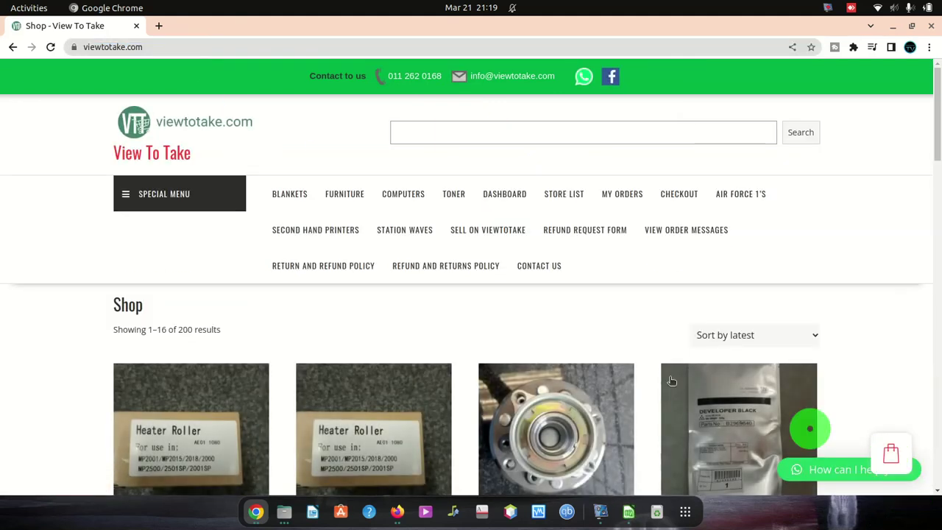
scroll(647, 380, down, 3)
click(704, 398)
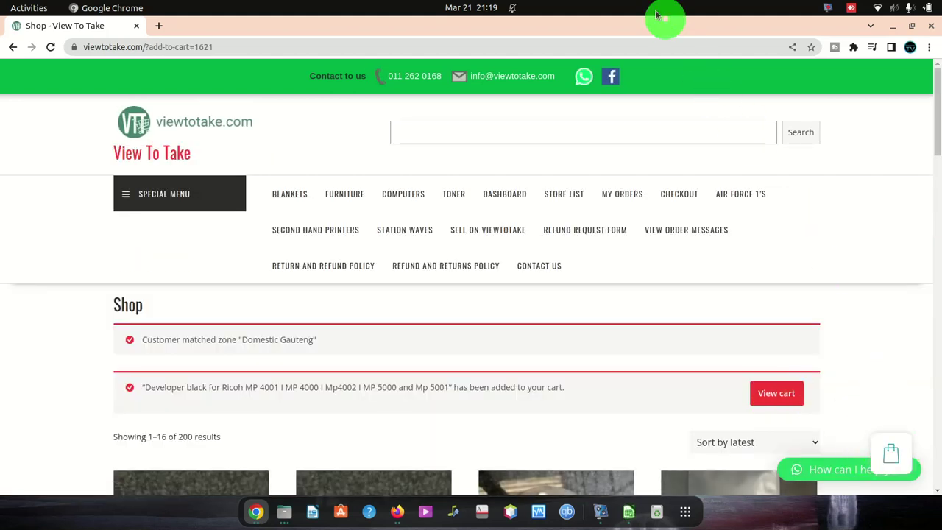
drag(655, 18, 765, 454)
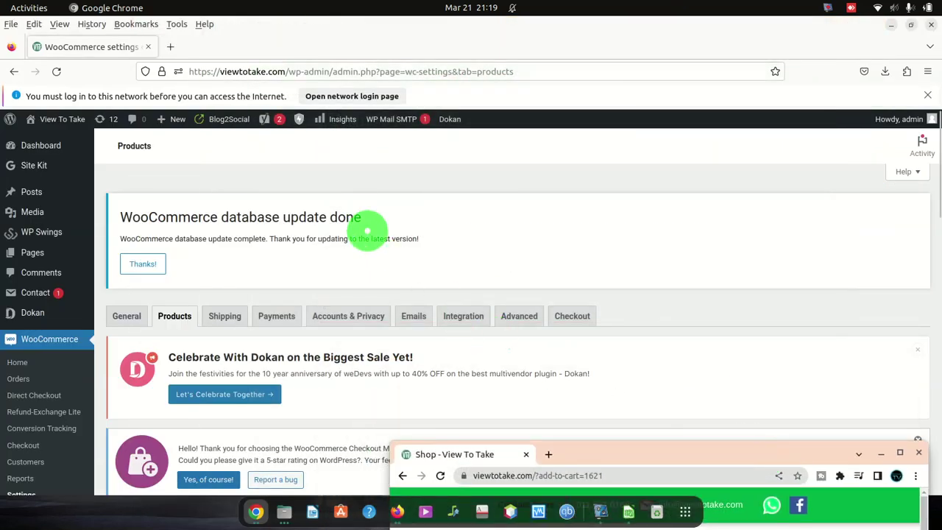
Enable both redirect-to-cart and AJAX add-to-cart on archives, then save the Products settings.
scroll(367, 252, down, 3)
scroll(288, 318, down, 5)
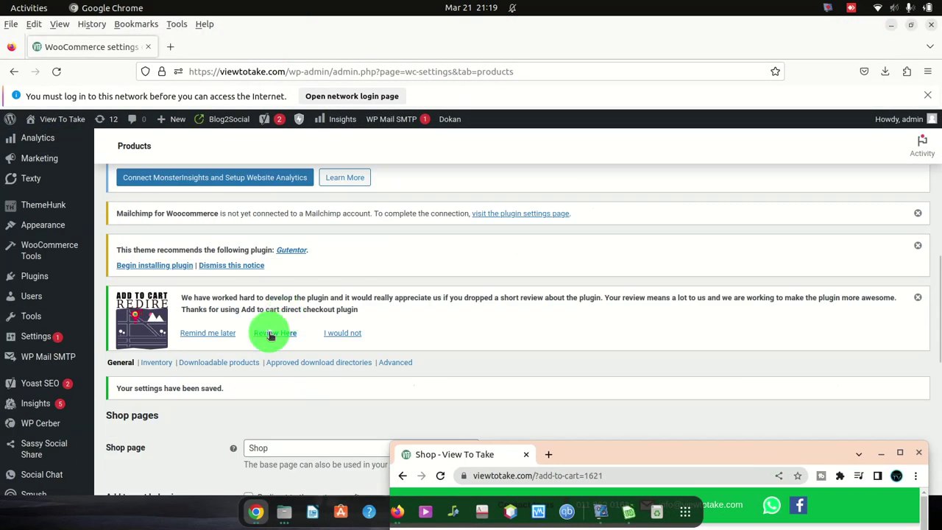
scroll(270, 332, down, 3)
click(247, 317)
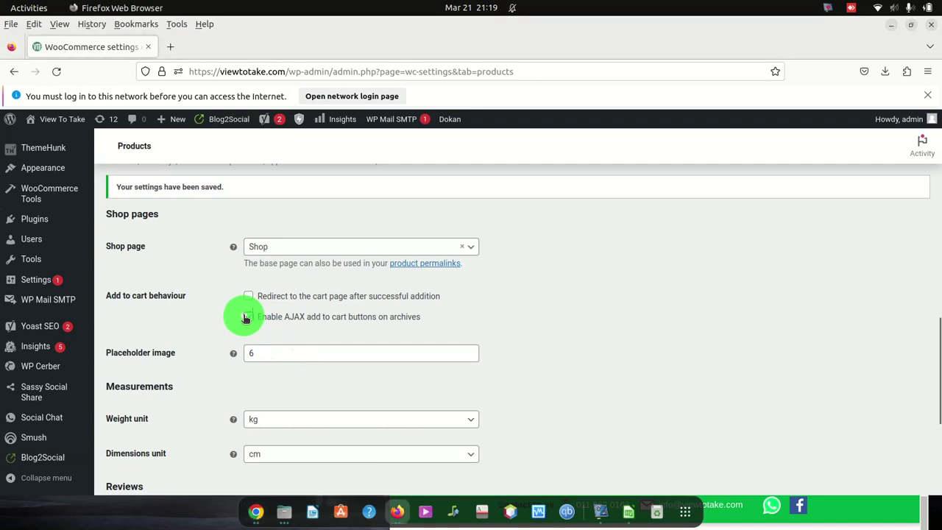
click(250, 297)
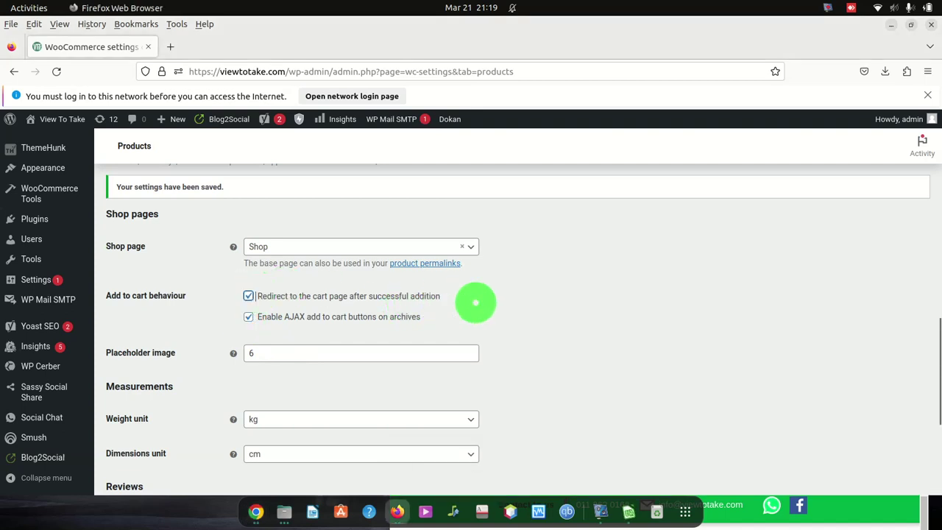
scroll(473, 301, down, 3)
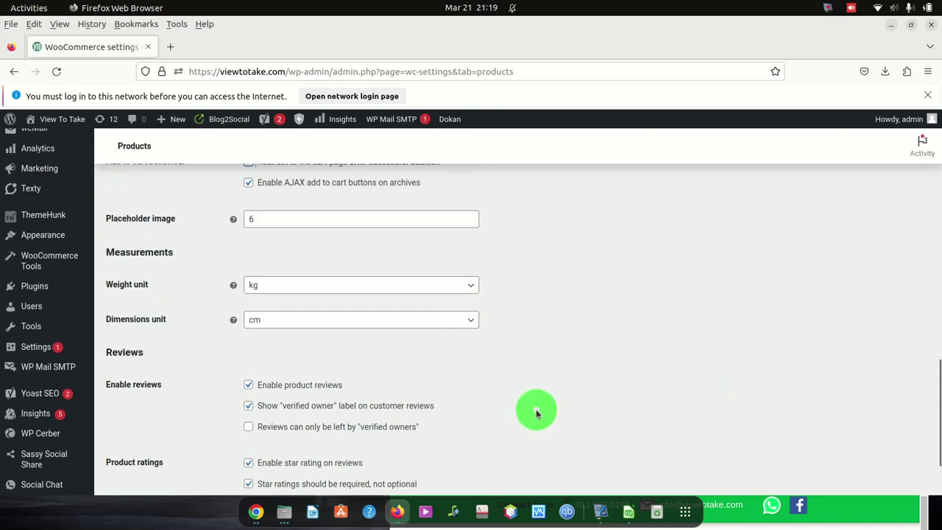
scroll(536, 410, up, 3)
scroll(536, 410, down, 2)
scroll(441, 401, down, 3)
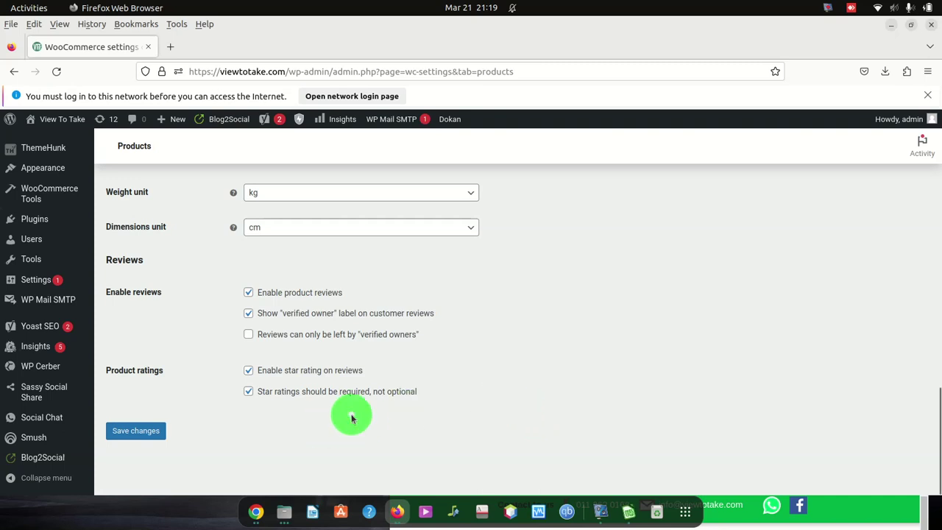
click(114, 431)
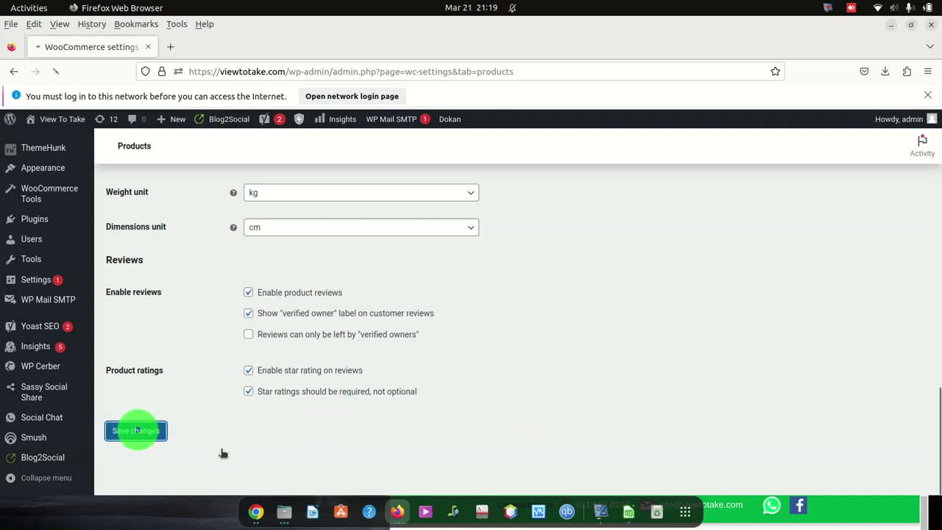
click(256, 510)
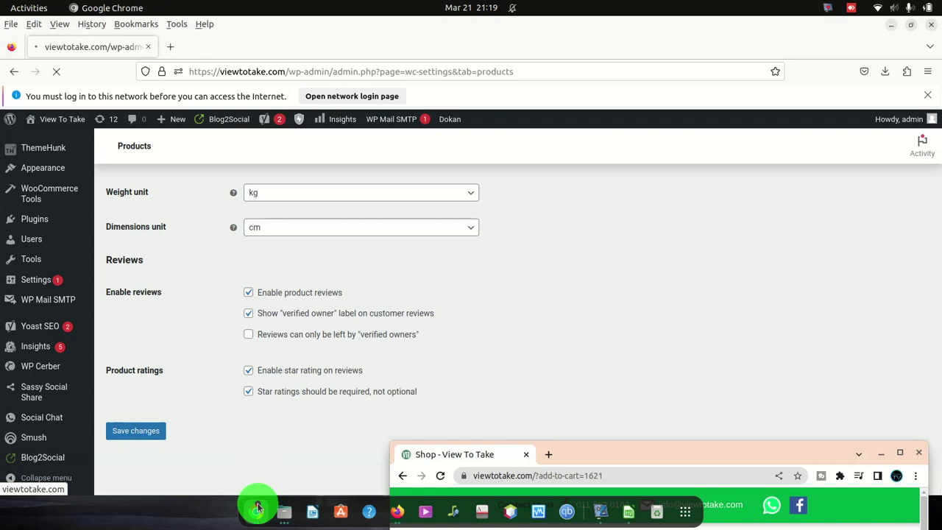
Maximize the storefront, add the wheel bearing kit, and reload the resulting empty cart page.
drag(650, 452, 426, 9)
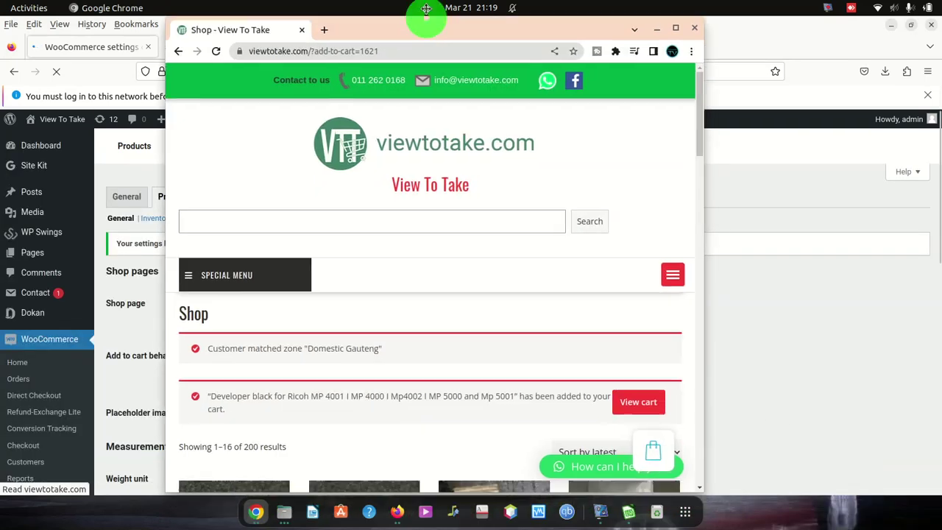
scroll(677, 298, down, 2)
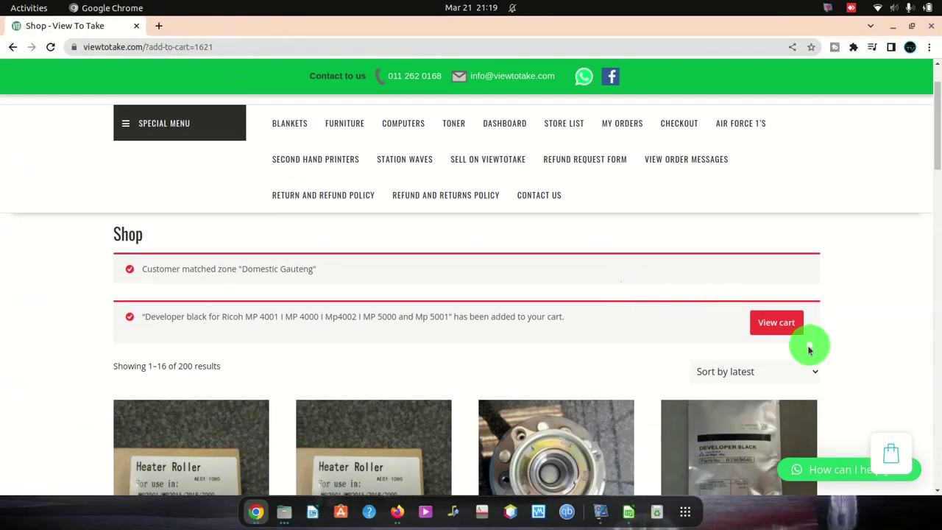
scroll(659, 376, down, 3)
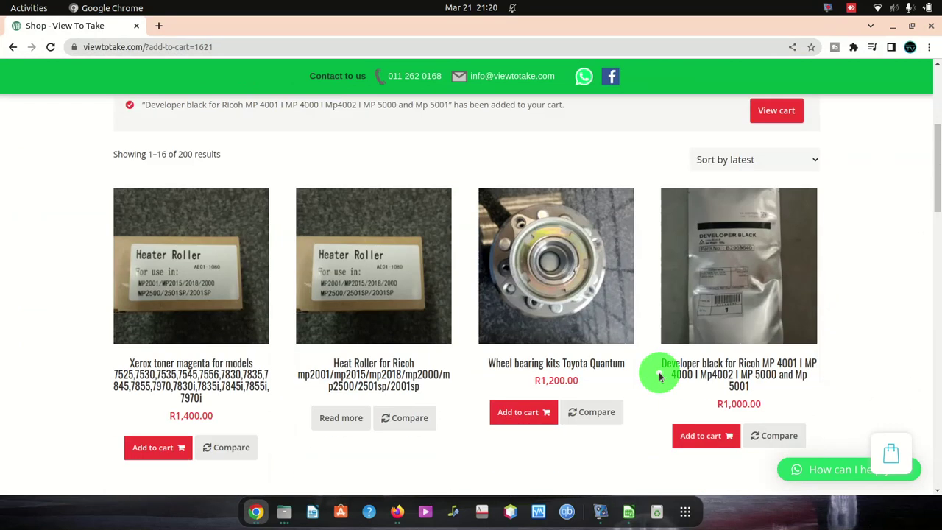
click(515, 417)
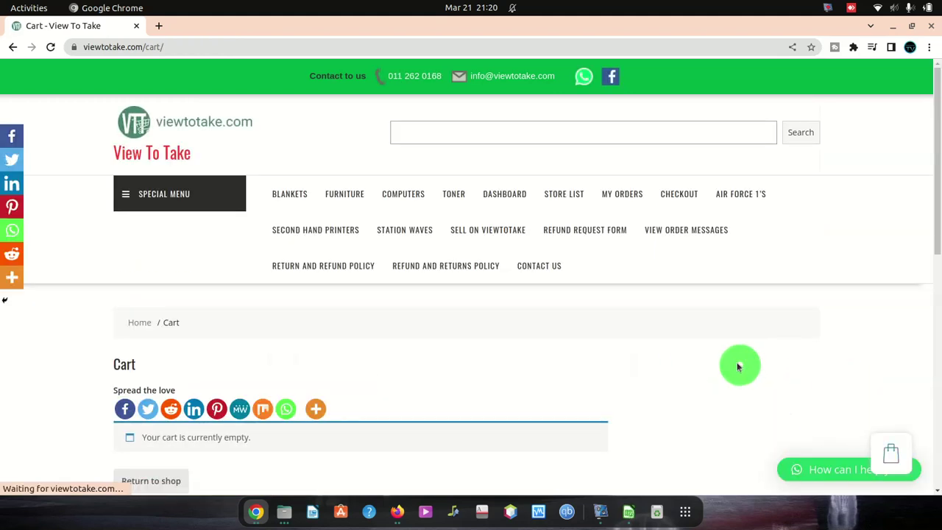
click(195, 44)
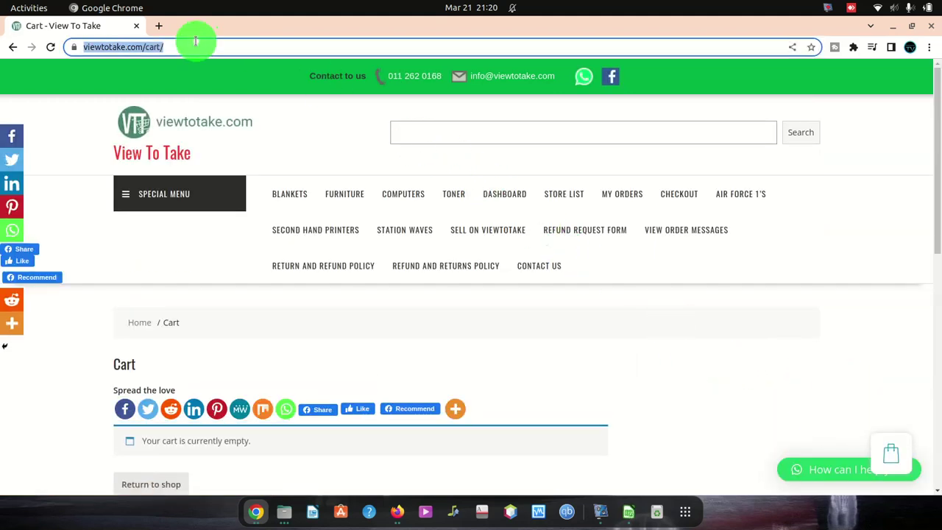
key(Return)
Return to the shop home page and add Developer black and Toyota veture tail light to the cart.
click(160, 127)
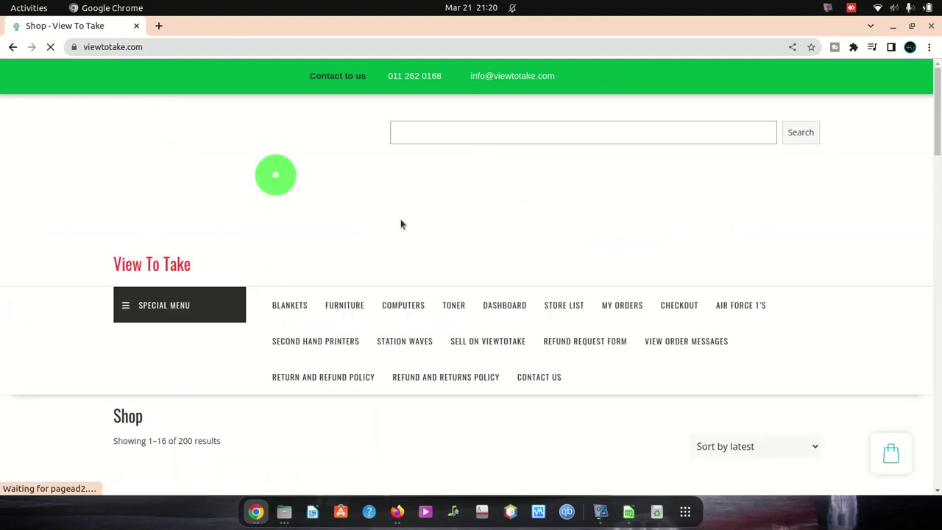
scroll(662, 324, down, 5)
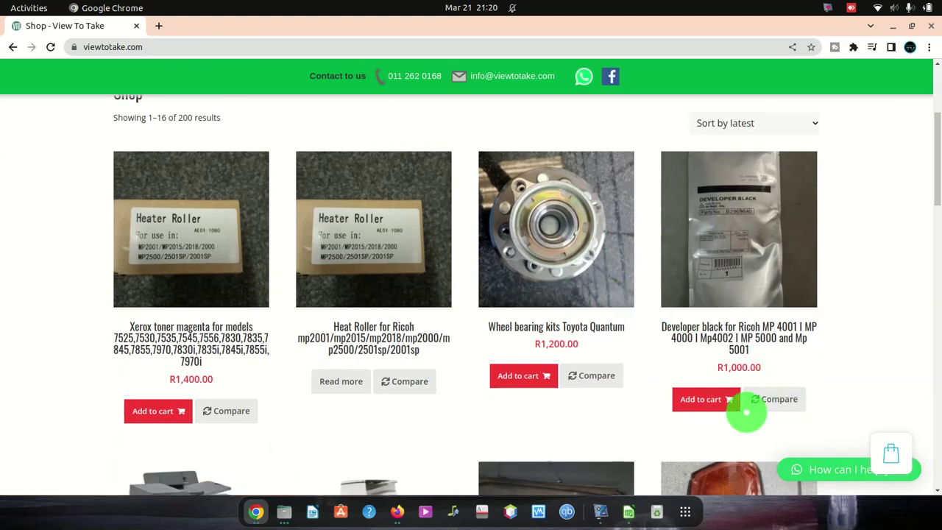
click(705, 399)
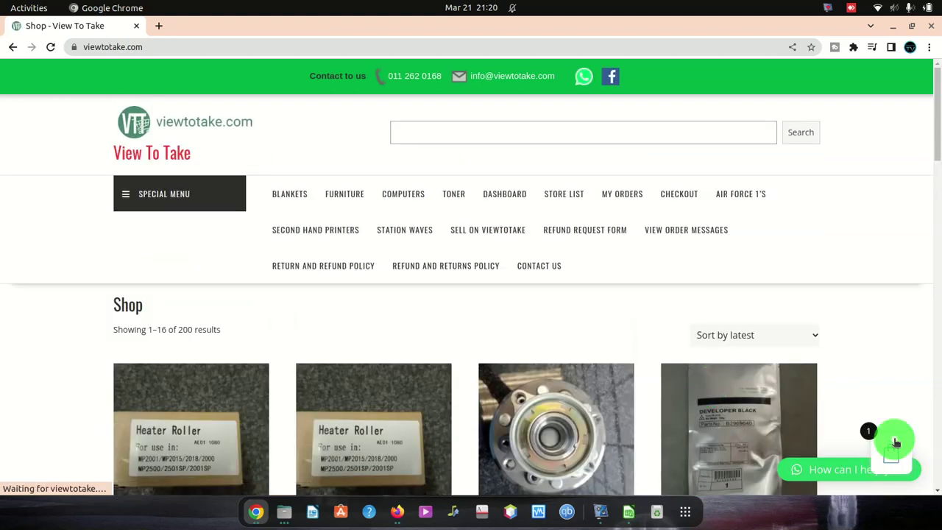
scroll(607, 353, down, 4)
scroll(609, 353, down, 4)
scroll(607, 353, down, 5)
click(706, 337)
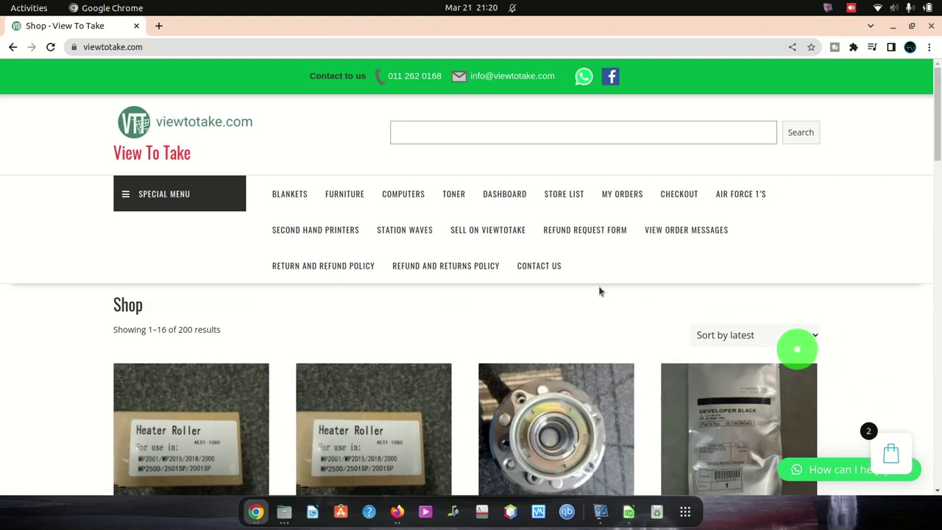
Open the cart showing both items at R1,270.00 and proceed to checkout.
scroll(332, 151, down, 3)
scroll(308, 145, up, 3)
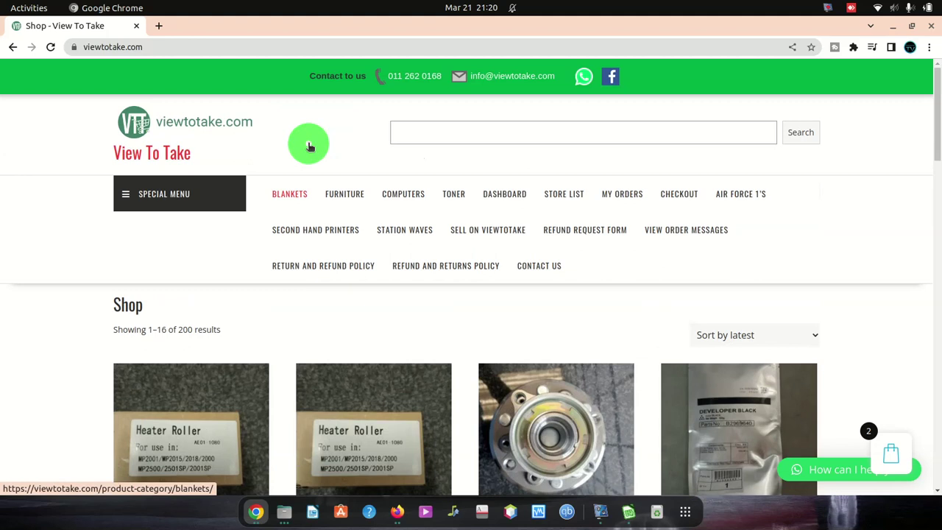
scroll(663, 346, down, 1)
scroll(662, 345, down, 5)
scroll(665, 343, down, 2)
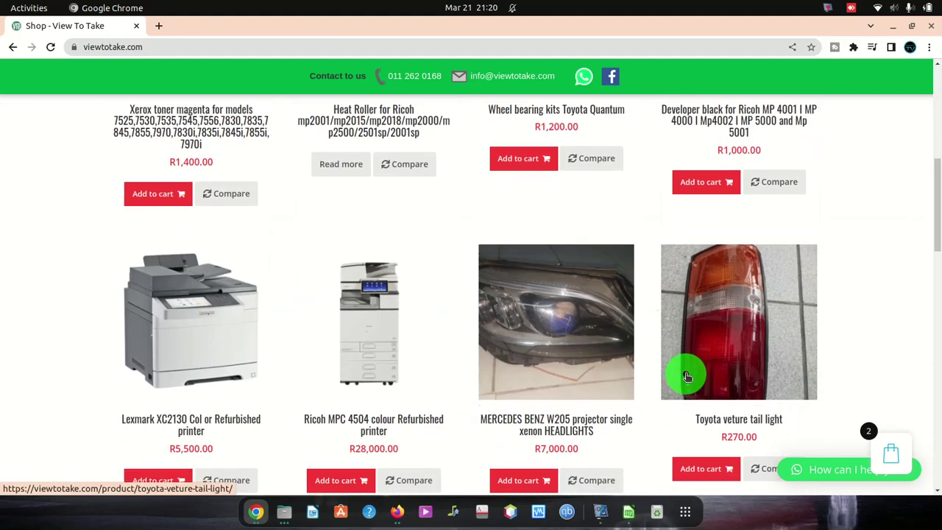
scroll(688, 374, down, 5)
scroll(688, 373, down, 6)
scroll(684, 374, down, 5)
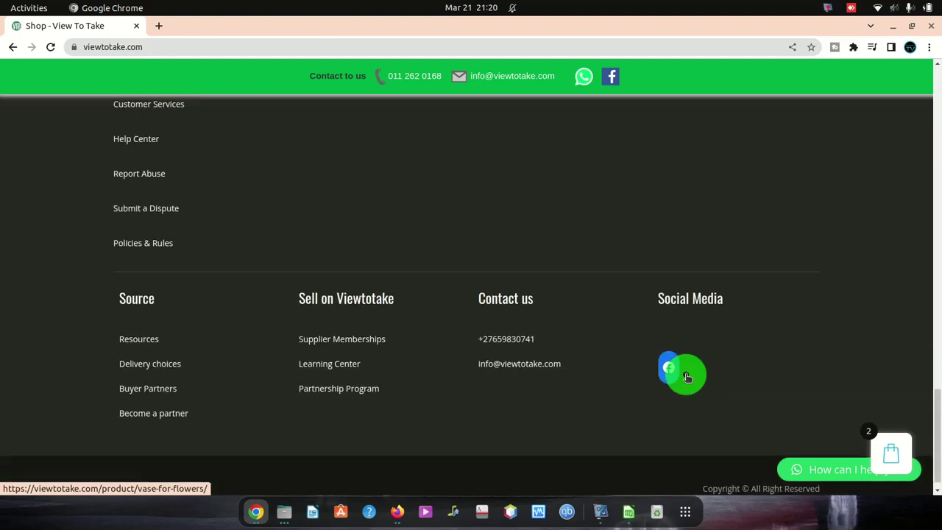
scroll(683, 374, up, 1)
scroll(684, 374, up, 10)
click(883, 451)
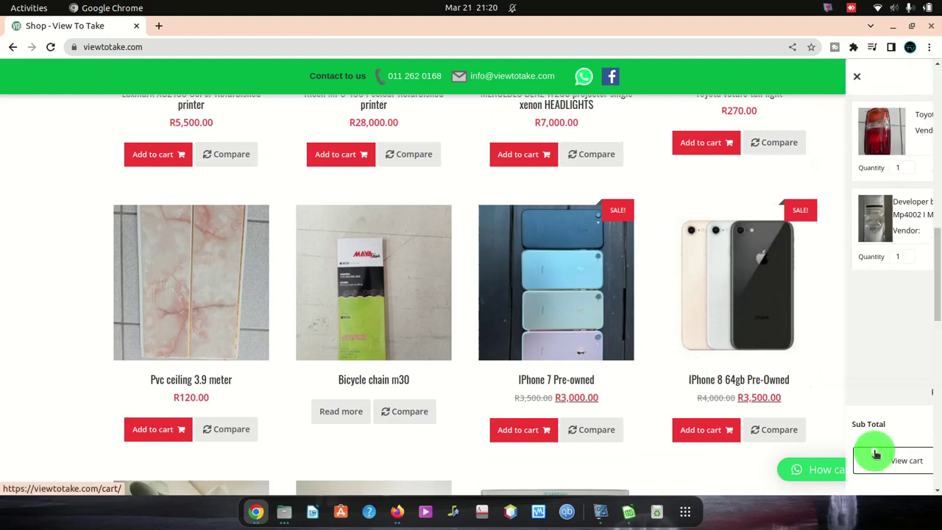
click(850, 462)
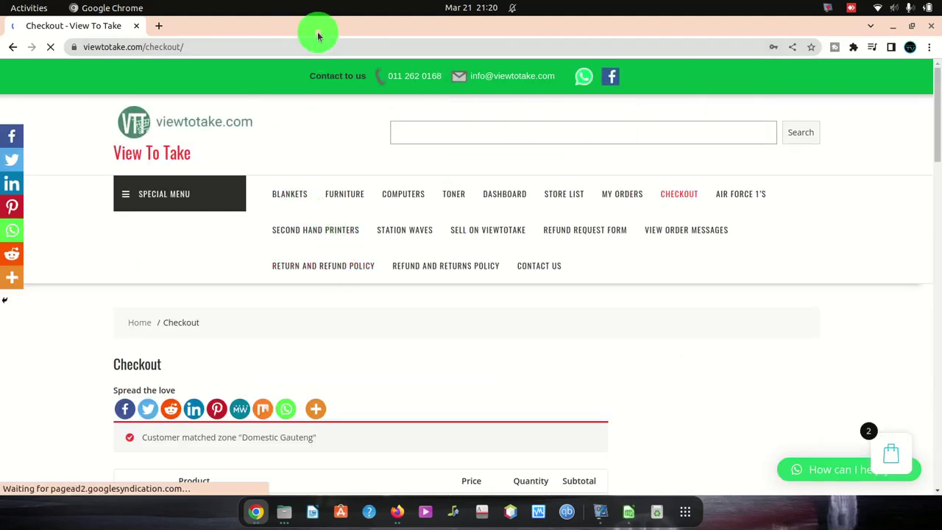
Shrink the storefront window and bring the WooCommerce Products settings page to the front.
drag(318, 35, 266, 390)
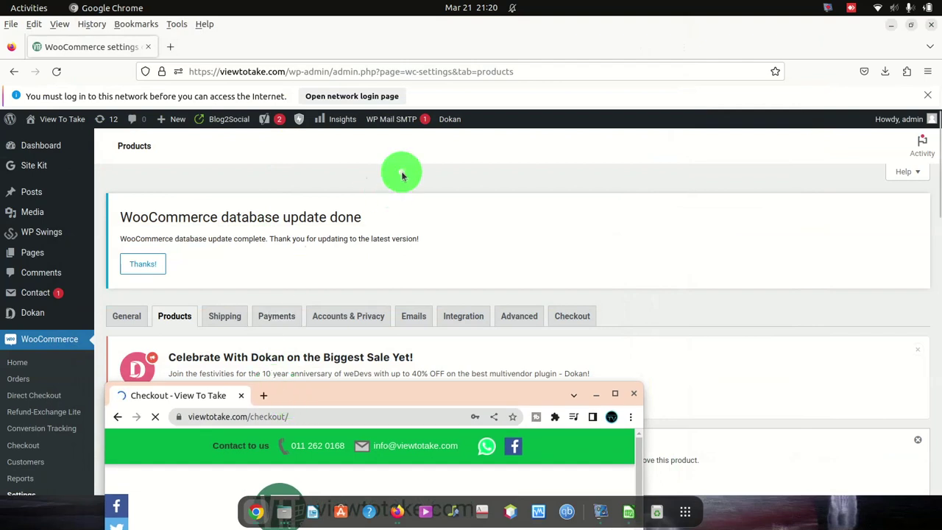
click(401, 174)
scroll(361, 238, down, 5)
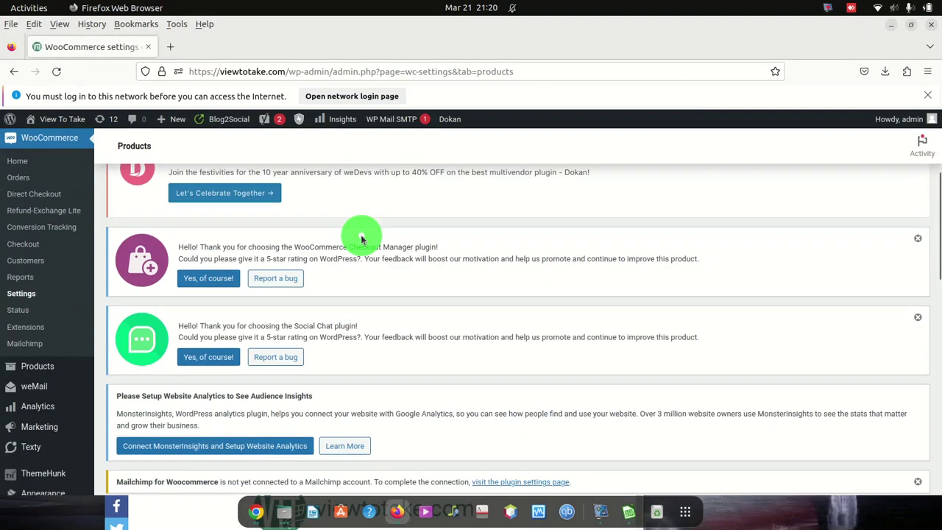